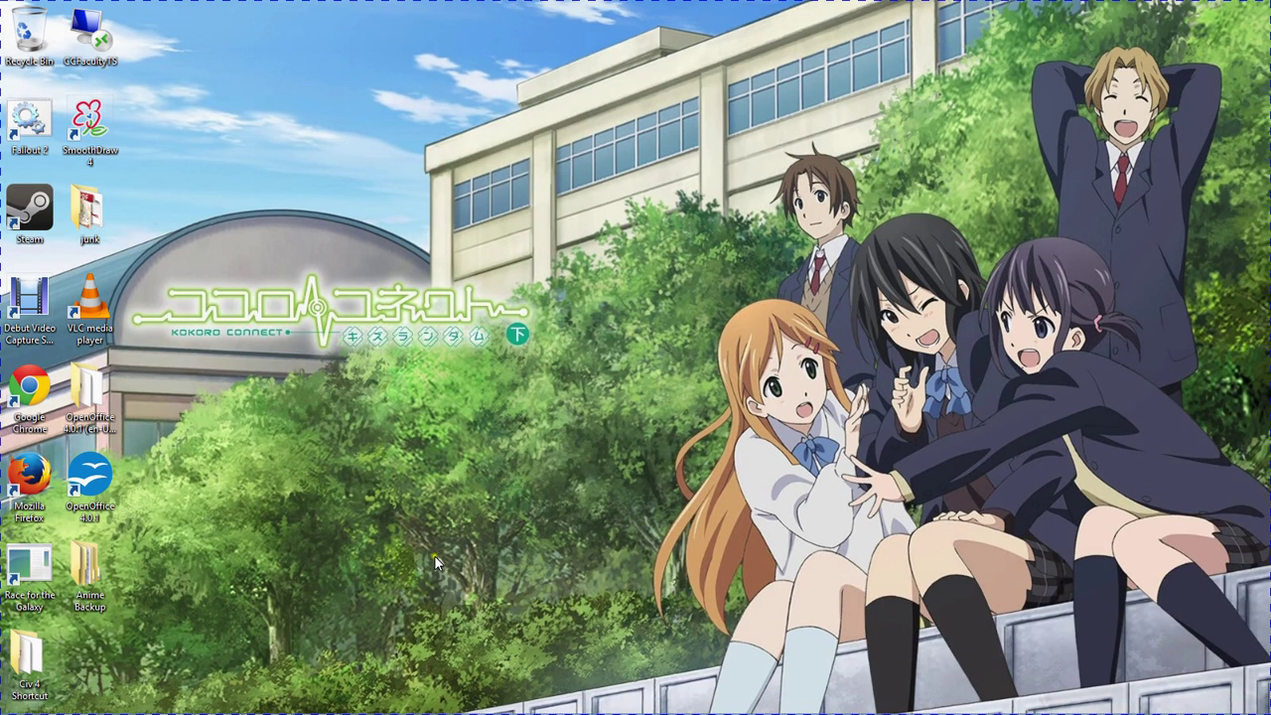
- Launch Firefox from the Windows taskbar
{"action": "mouse_move", "coordinate": [198, 711]}
{"action": "left_click", "coordinate": [121, 700]}
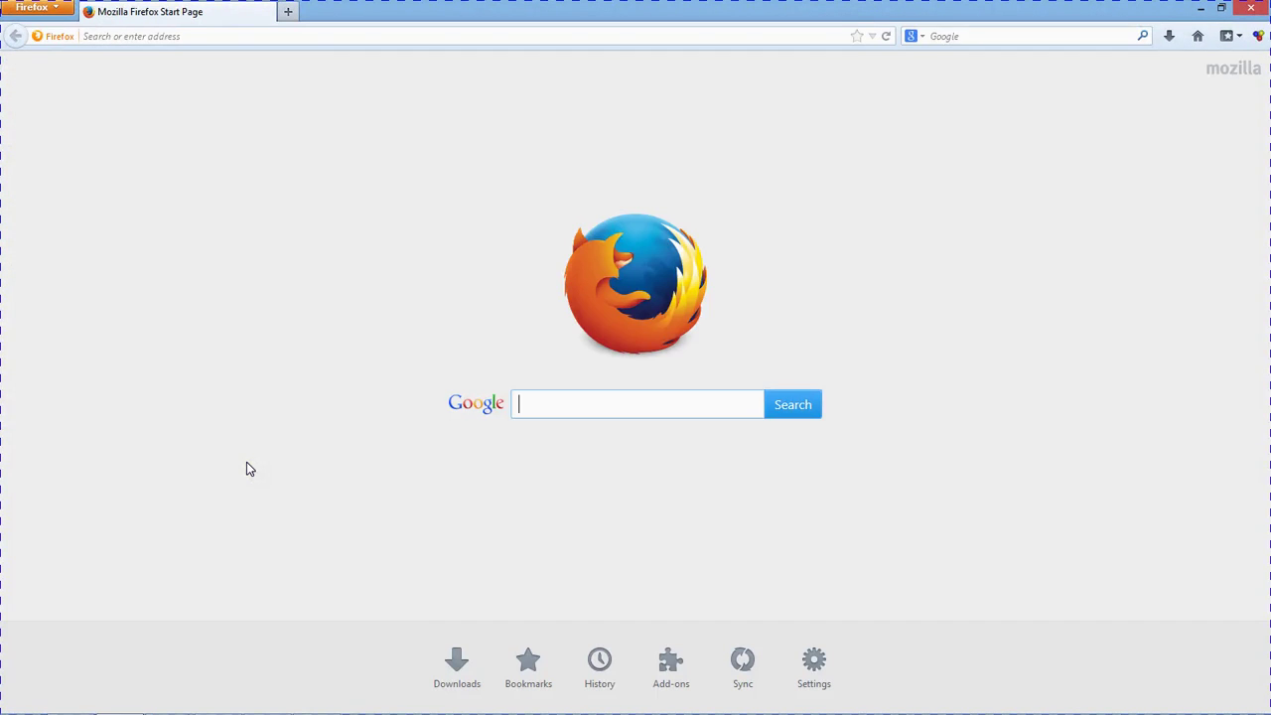
{"action": "left_click", "coordinate": [329, 40]}
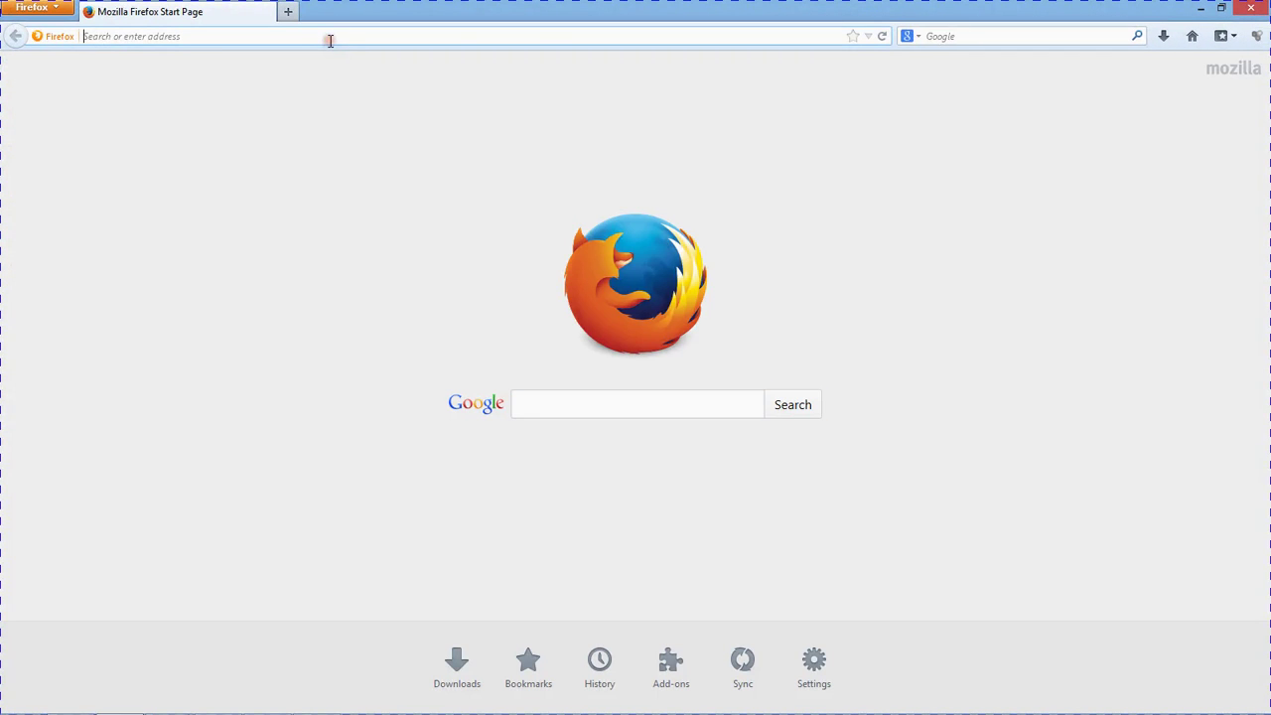
{"action": "type", "text": "www.mathxl.com"}
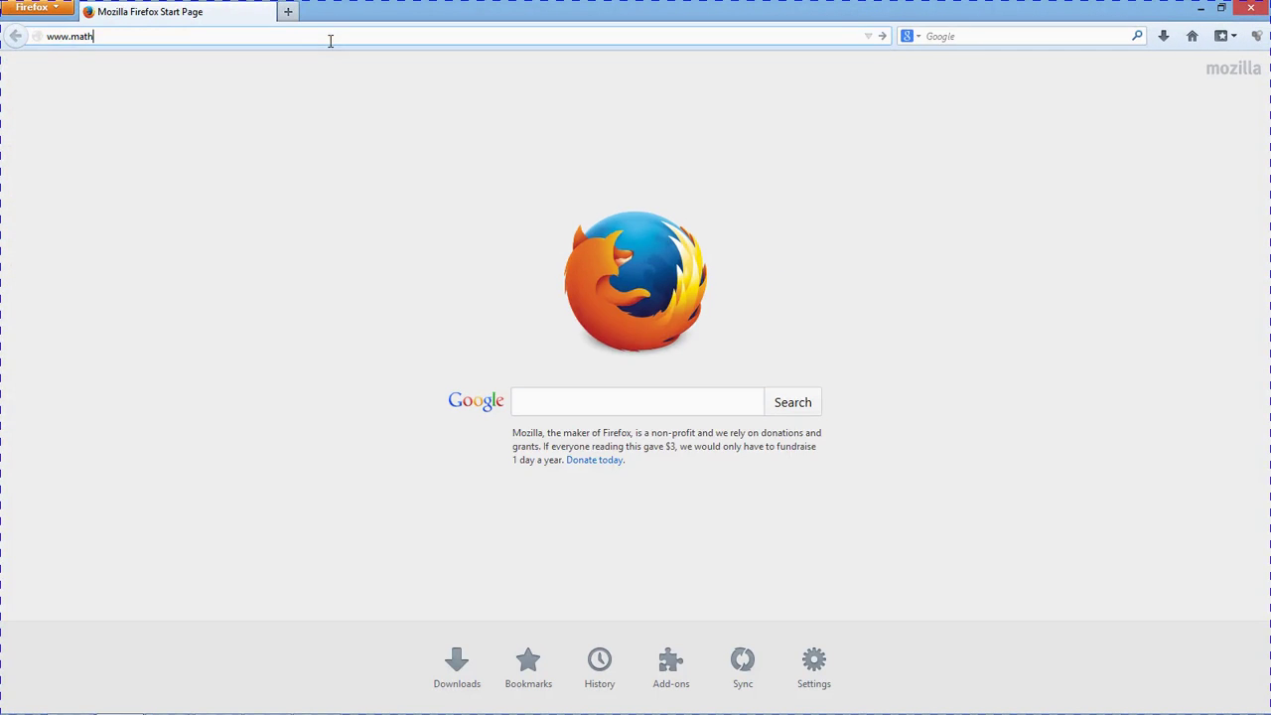
{"action": "key", "text": "Return"}
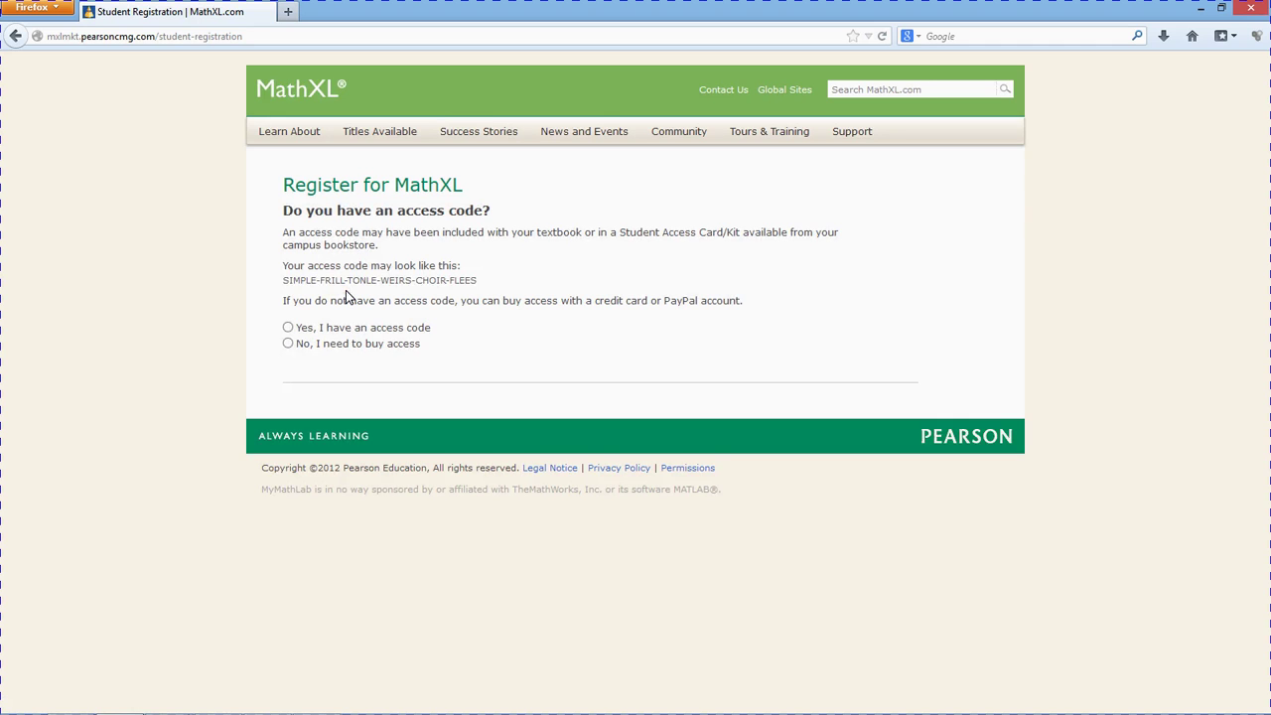
- Indicate there is no access code and access must be bought
{"action": "left_click", "coordinate": [289, 343]}
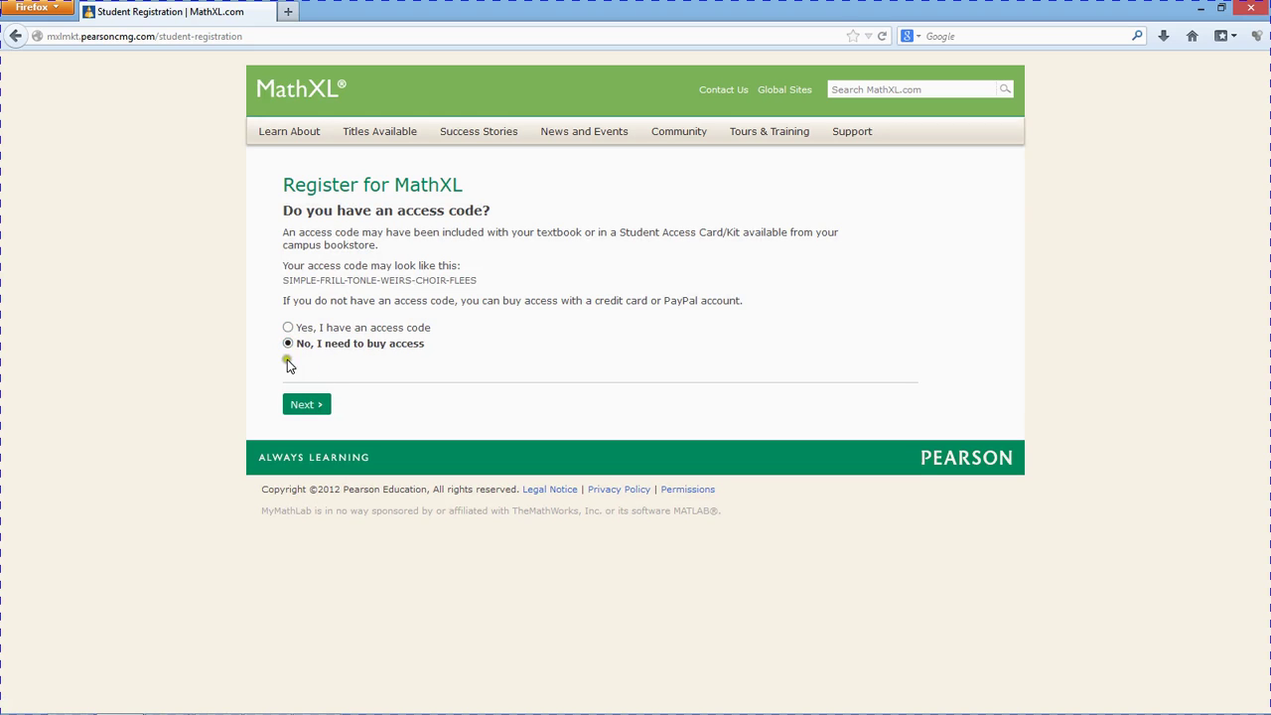
{"action": "left_click", "coordinate": [304, 405]}
{"action": "left_click", "coordinate": [305, 405]}
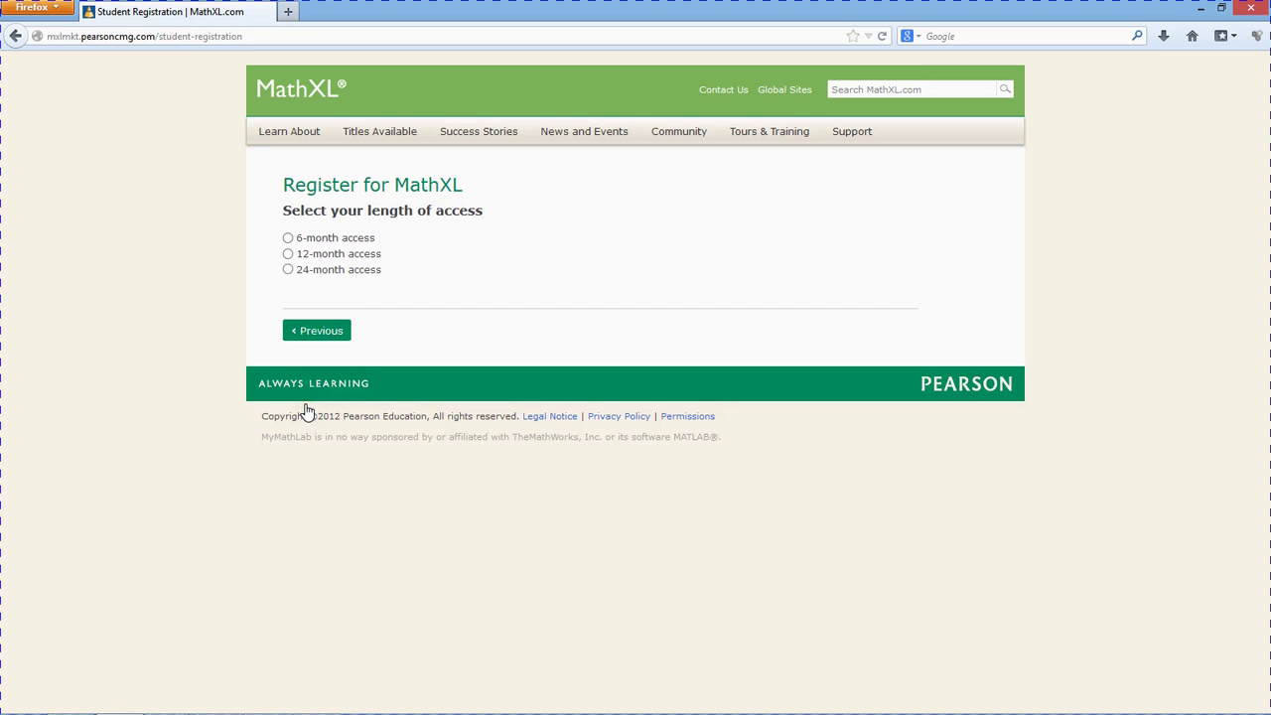
- Choose 6-month access and accept the license agreement and privacy policy
{"action": "left_click", "coordinate": [288, 238]}
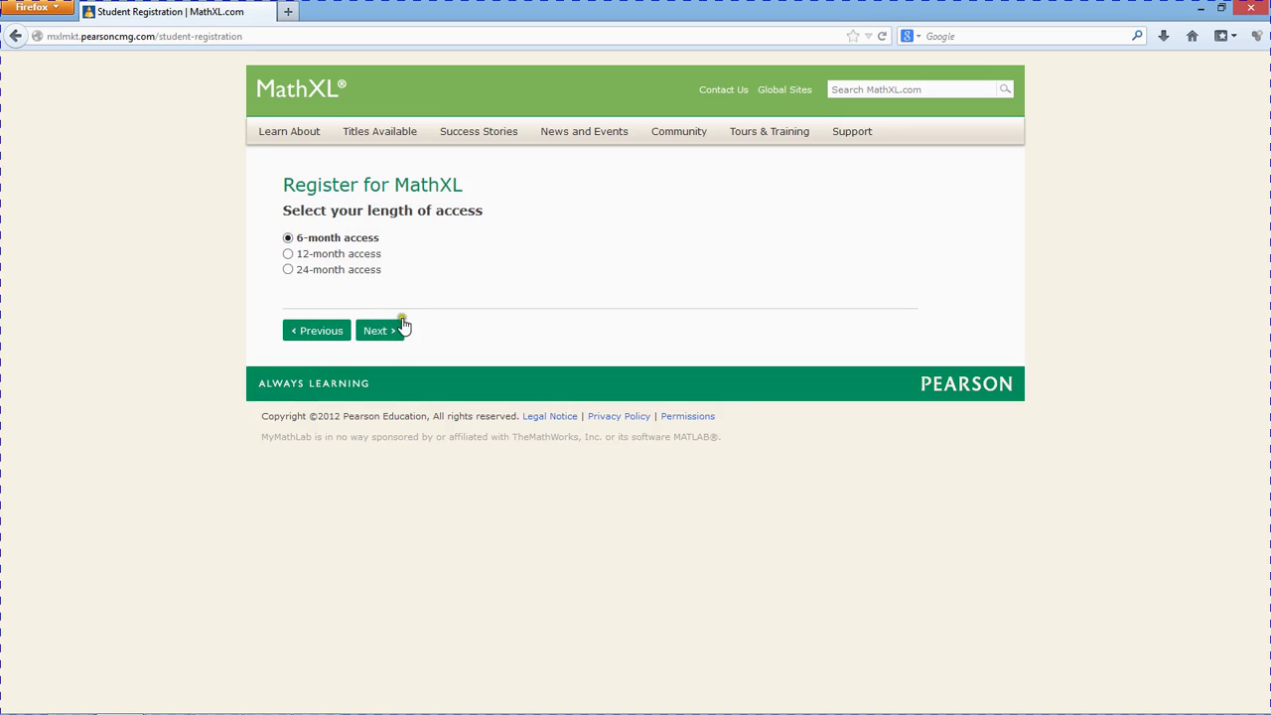
{"action": "left_click", "coordinate": [385, 339]}
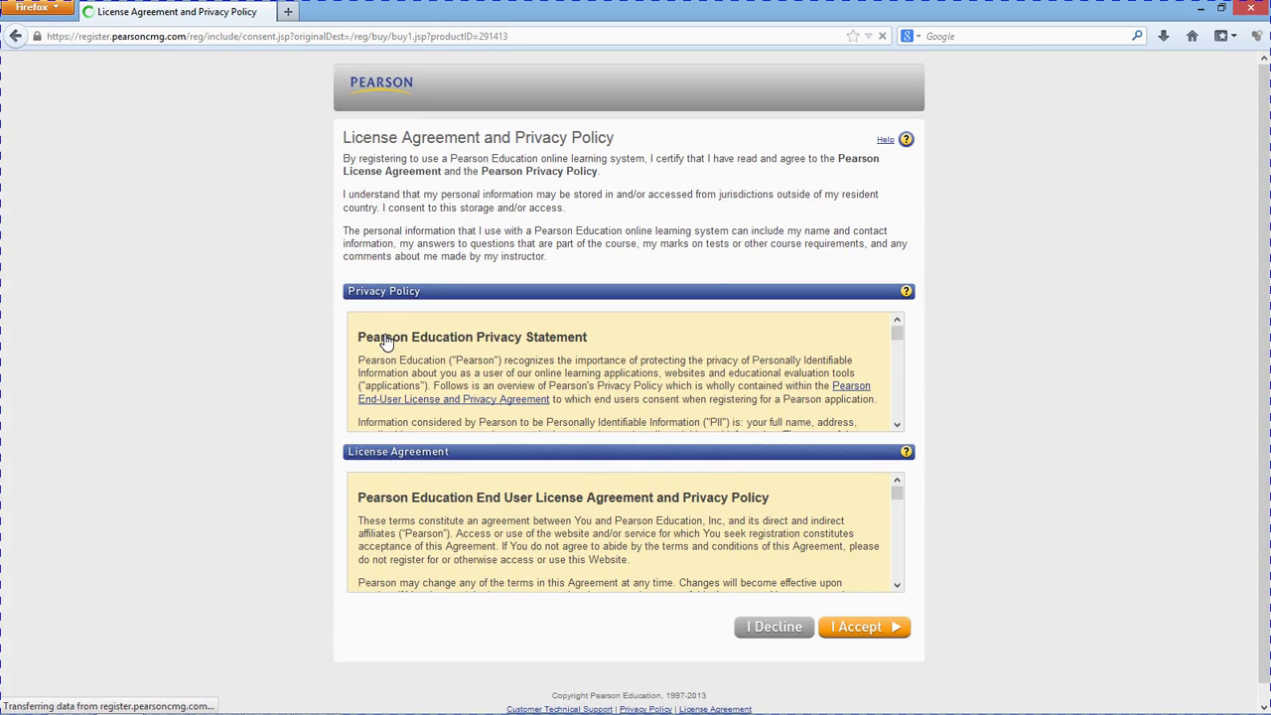
{"action": "left_click", "coordinate": [845, 627]}
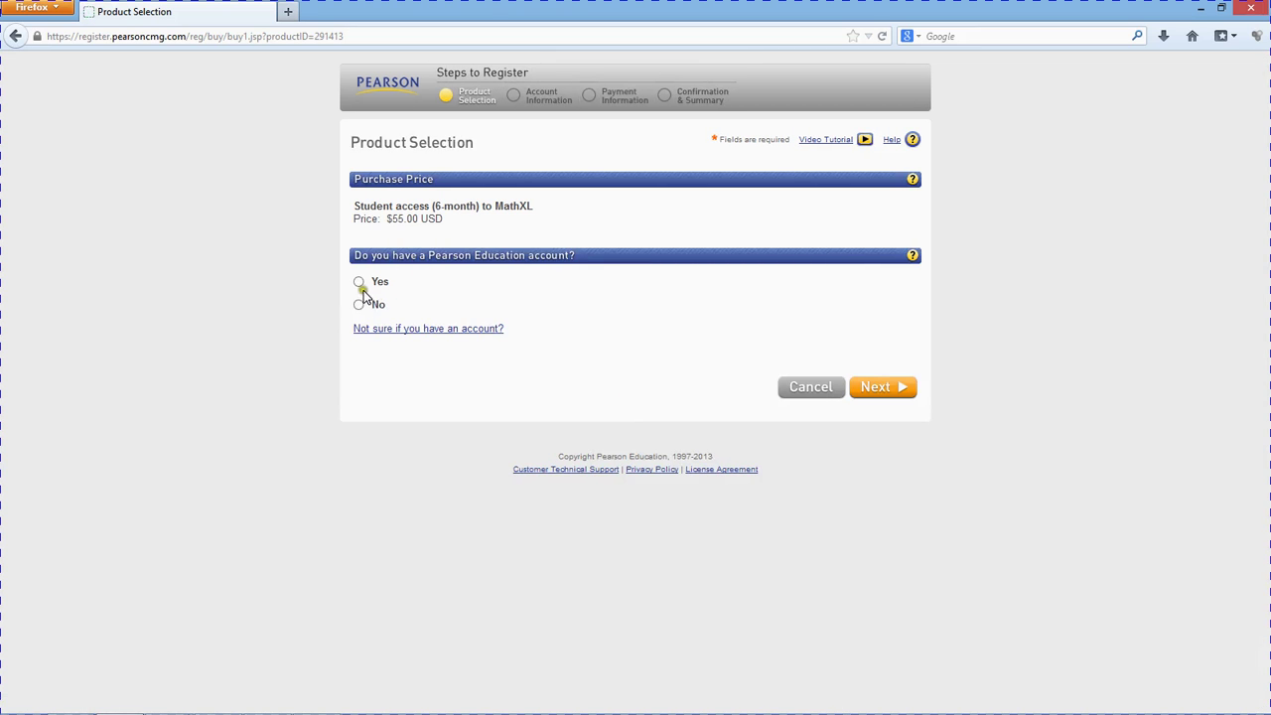
- Declare no Pearson account and replace the rejected login name with an available one
{"action": "left_click", "coordinate": [359, 305]}
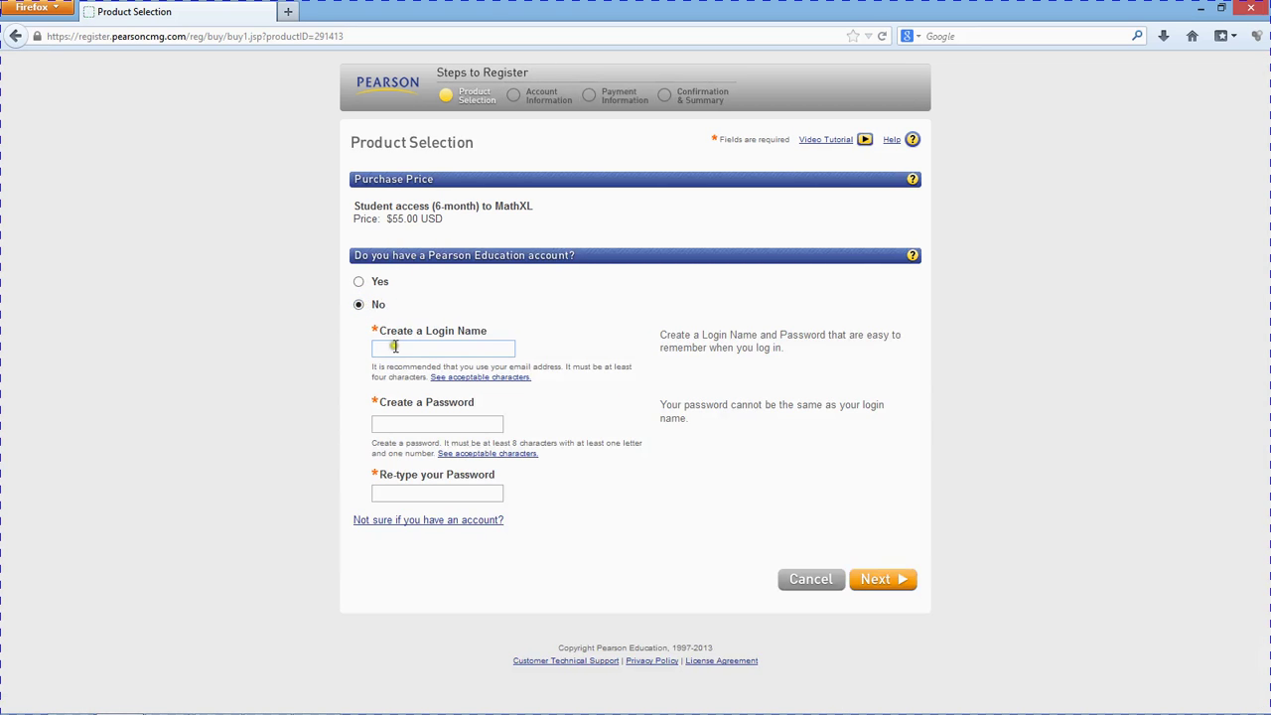
{"action": "type", "text": "jerbearmy"}
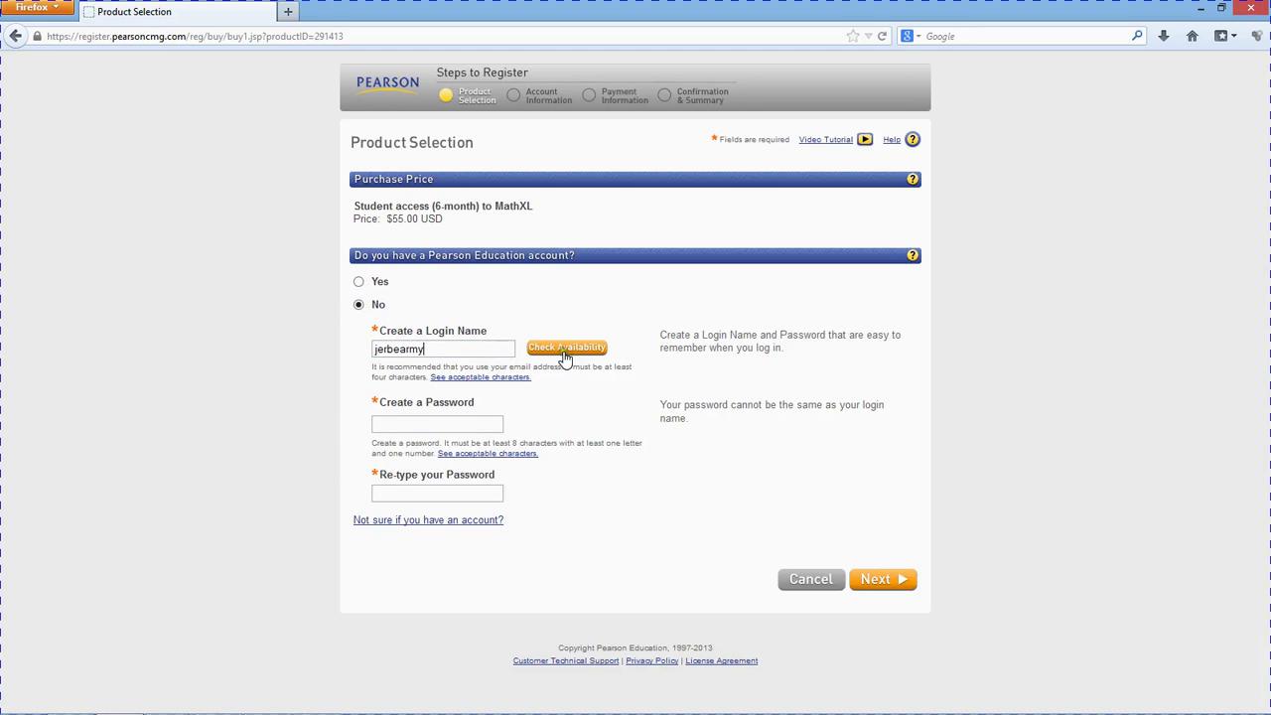
{"action": "left_click", "coordinate": [558, 349]}
{"action": "left_click", "coordinate": [418, 349]}
{"action": "left_click_drag", "start_coordinate": [418, 349], "coordinate": [324, 356]}
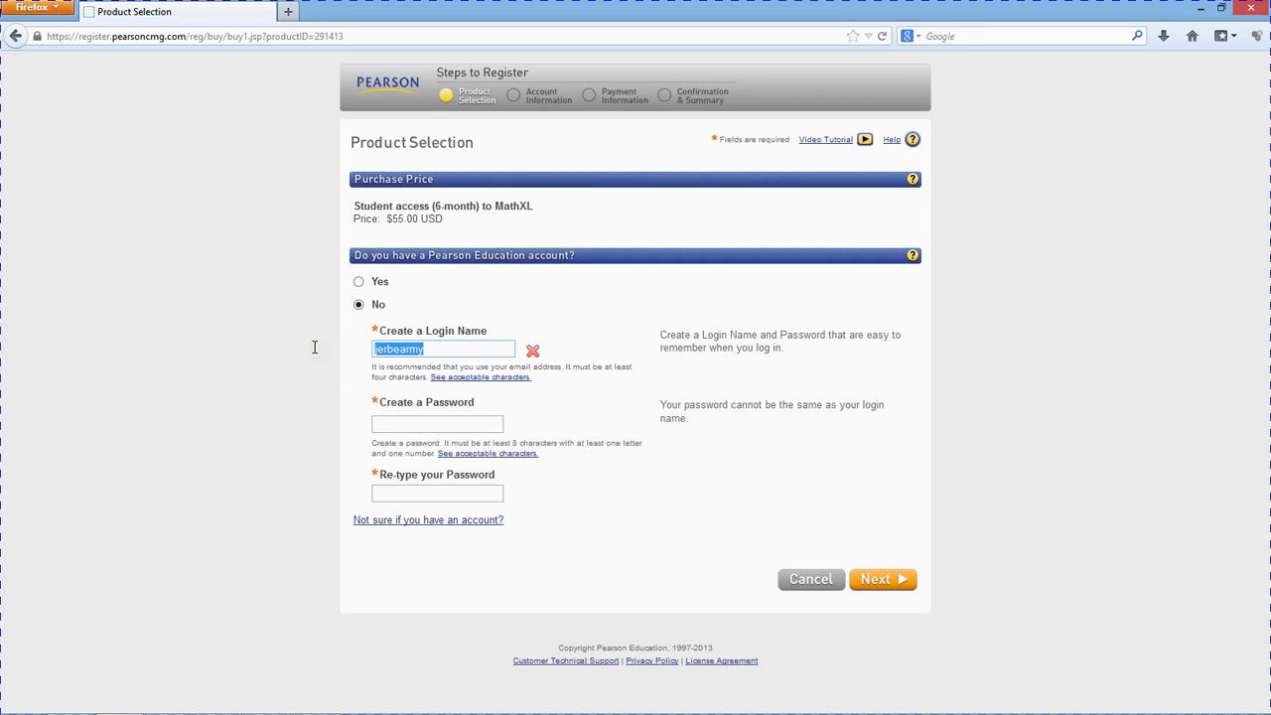
{"action": "type", "text": "jere"}
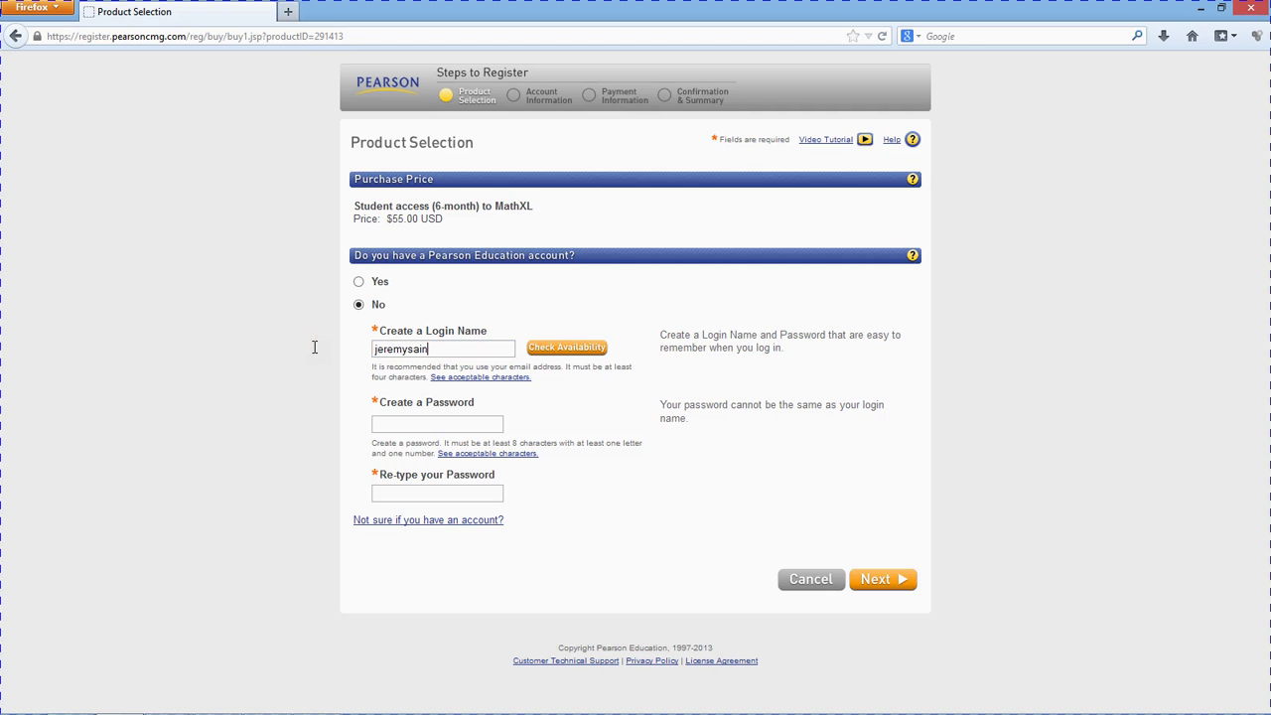
{"action": "left_click", "coordinate": [588, 349]}
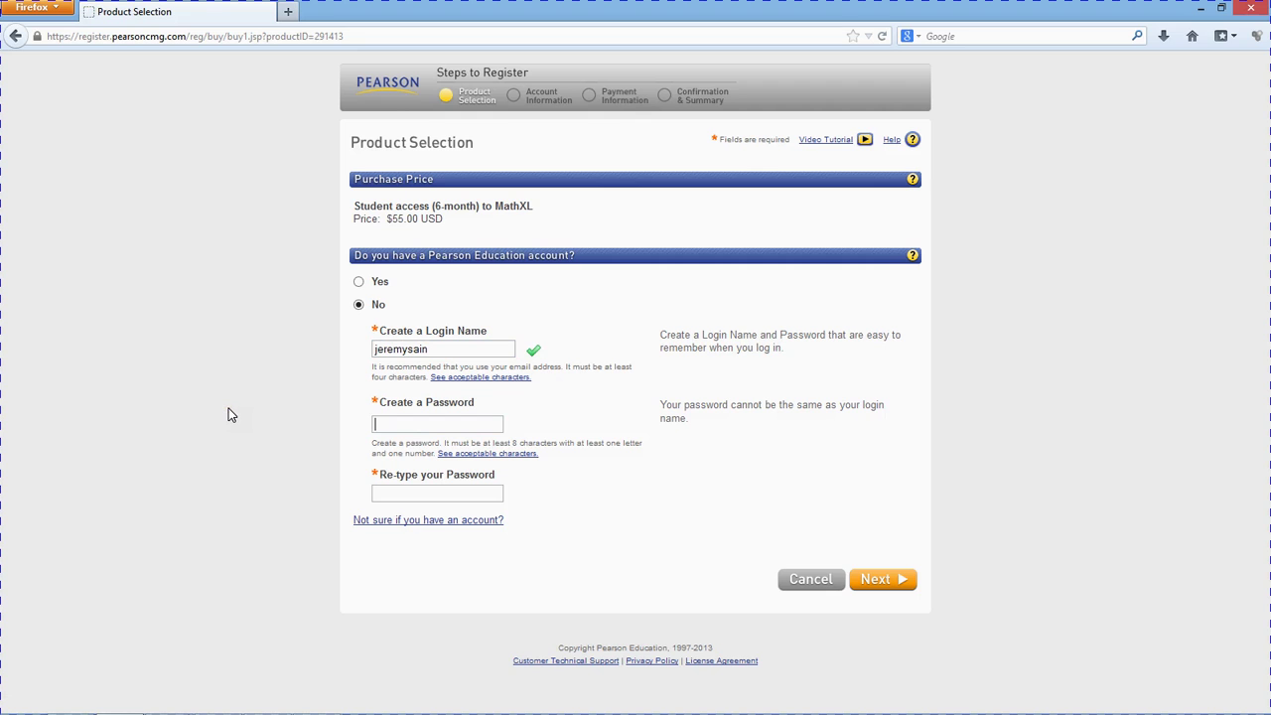
- Enter and re-type the password, then continue to Account Information
{"action": "type", "text": "••••••••"}
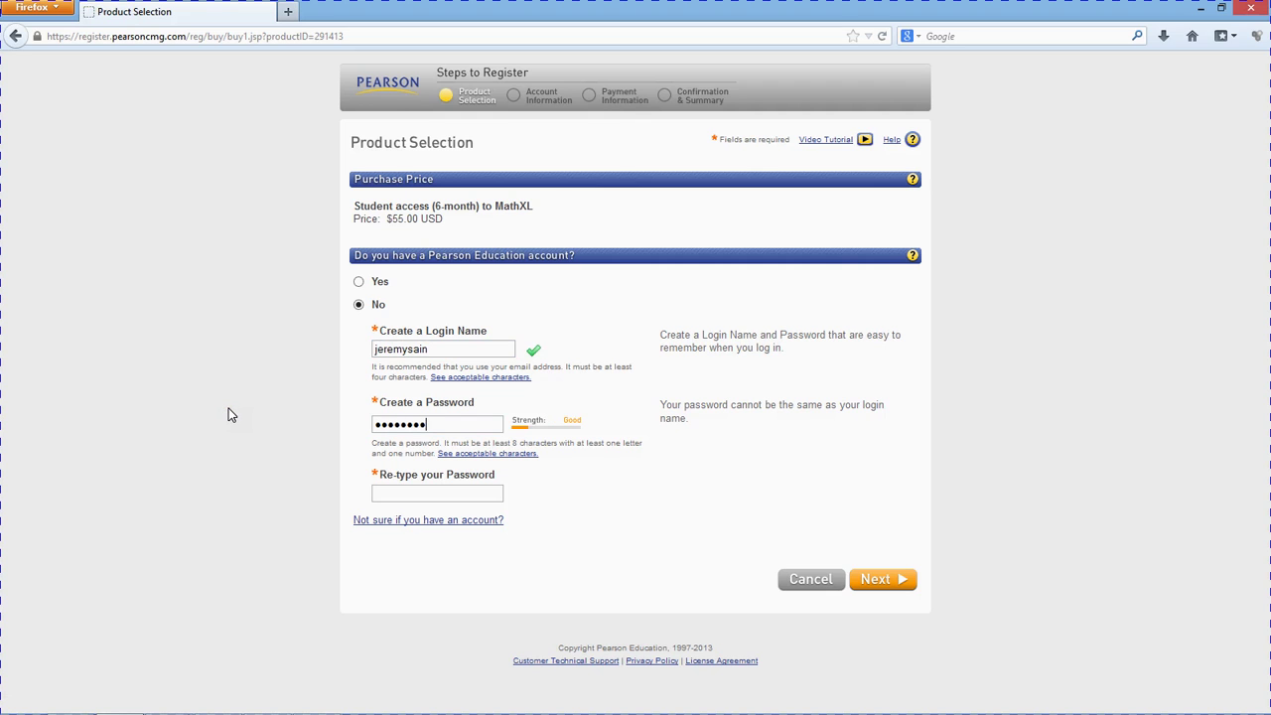
{"action": "key", "text": "Tab"}
{"action": "type", "text": "•"}
{"action": "left_click", "coordinate": [883, 588]}
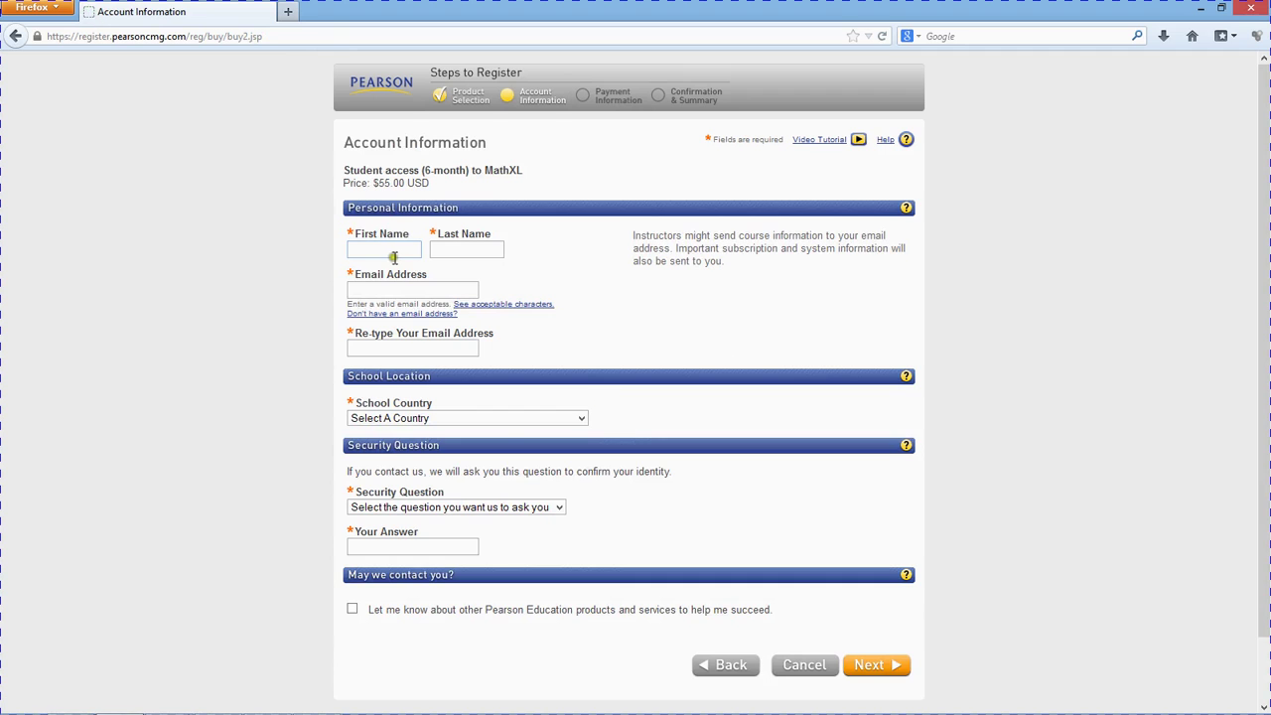
{"action": "left_click", "coordinate": [390, 253]}
- Fill in the student's first name, last name, and confirmed college e-mail address
{"action": "key", "text": "Tab"}
{"action": "key", "text": "Tab"}
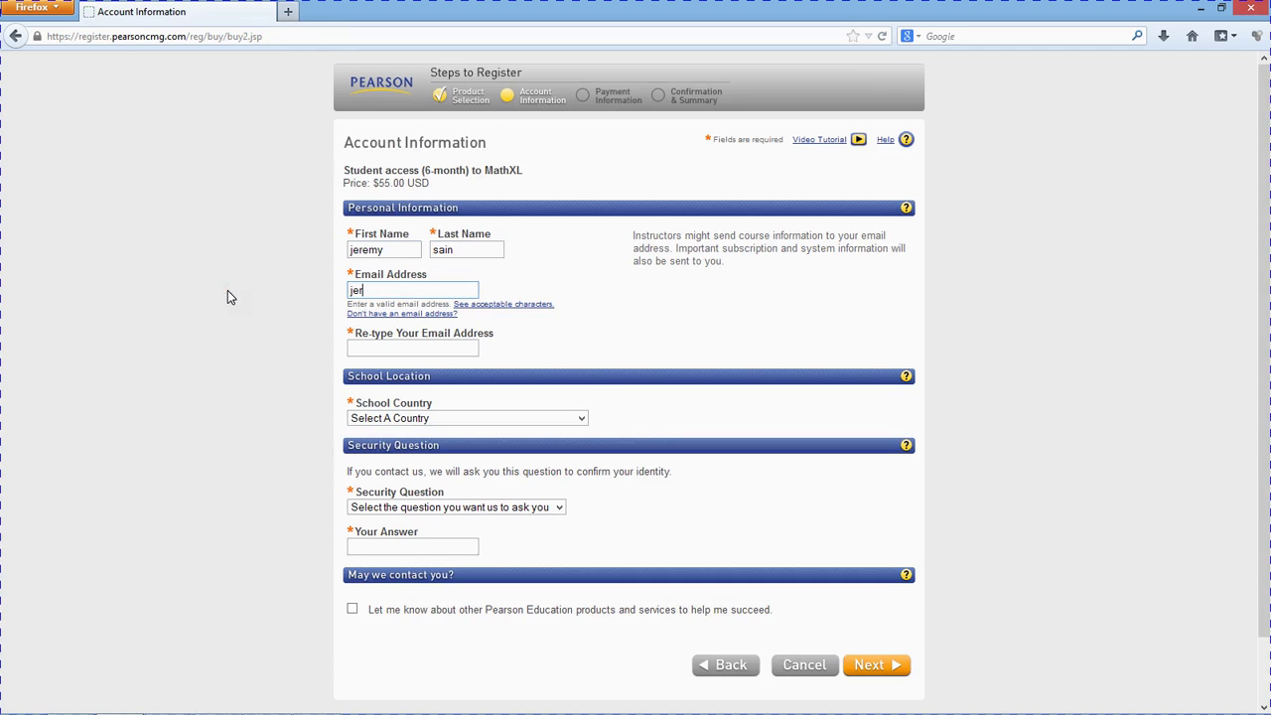
{"action": "key", "text": "Tab"}
{"action": "key", "text": "Tab"}
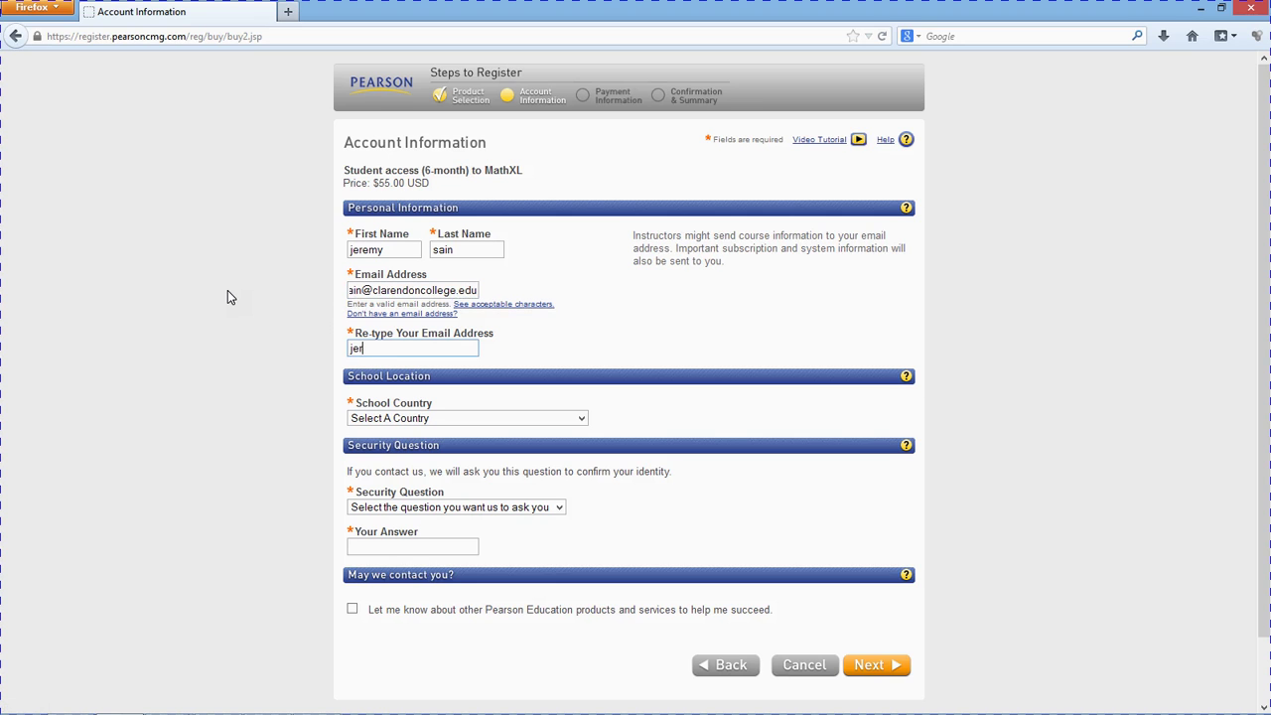
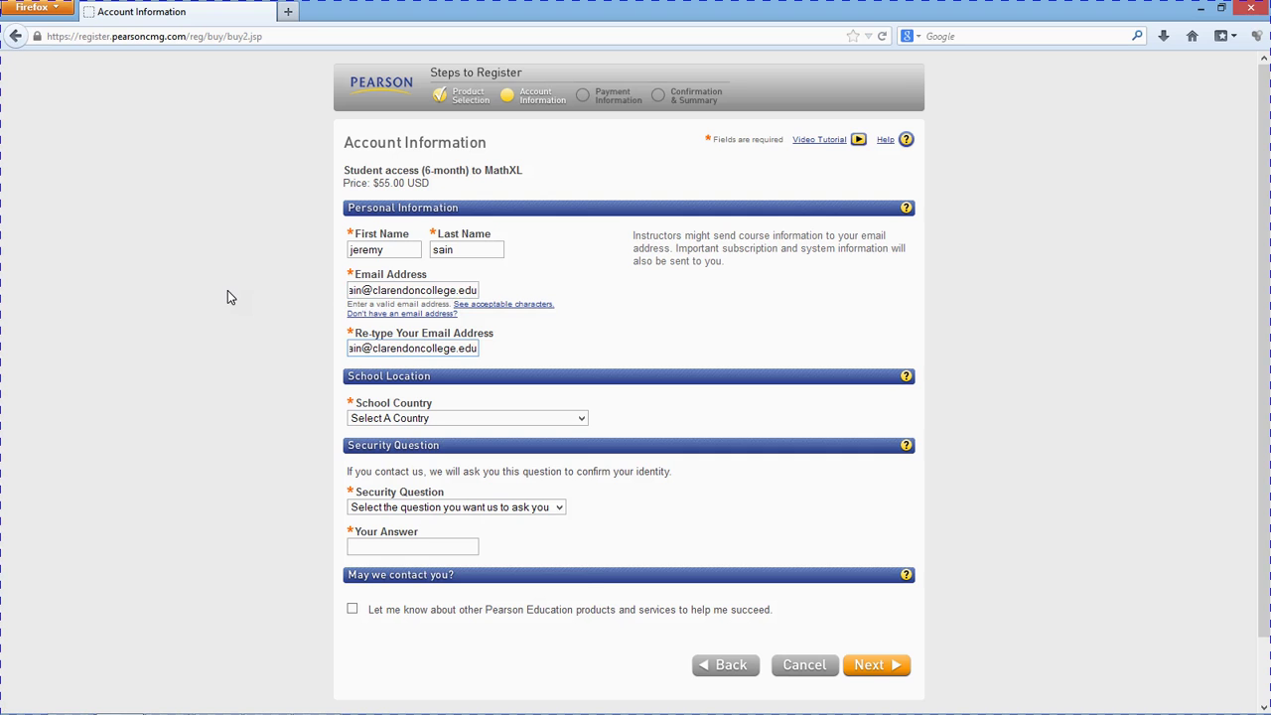
- Set the school to United States, zip 79226, CLARENDON COLLEGE
{"action": "left_click", "coordinate": [366, 420]}
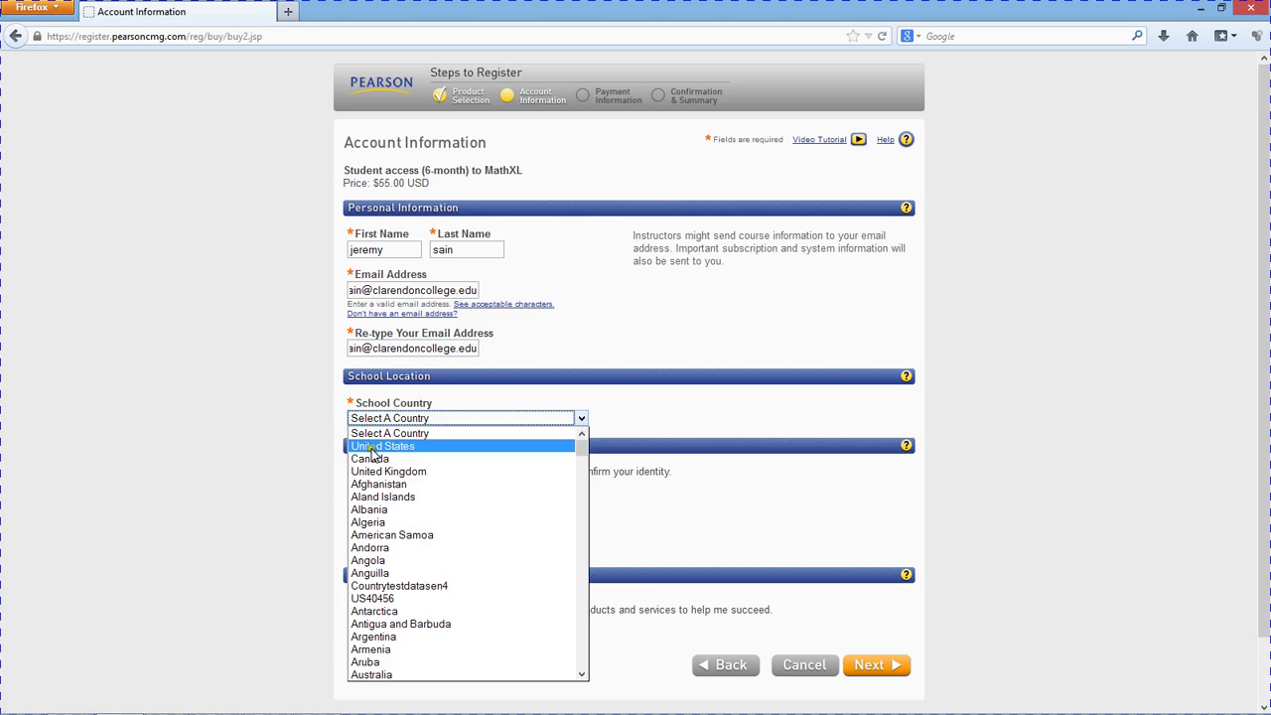
{"action": "left_click", "coordinate": [373, 446]}
{"action": "left_click", "coordinate": [373, 452]}
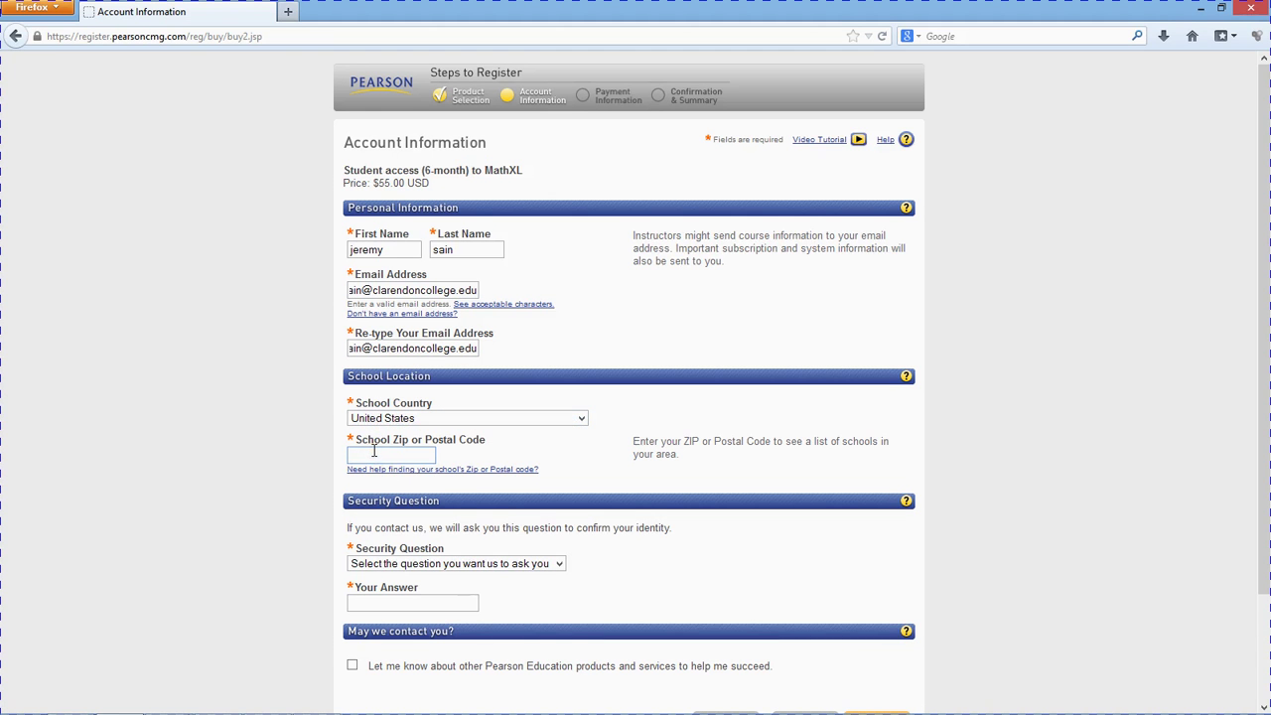
{"action": "type", "text": "79226"}
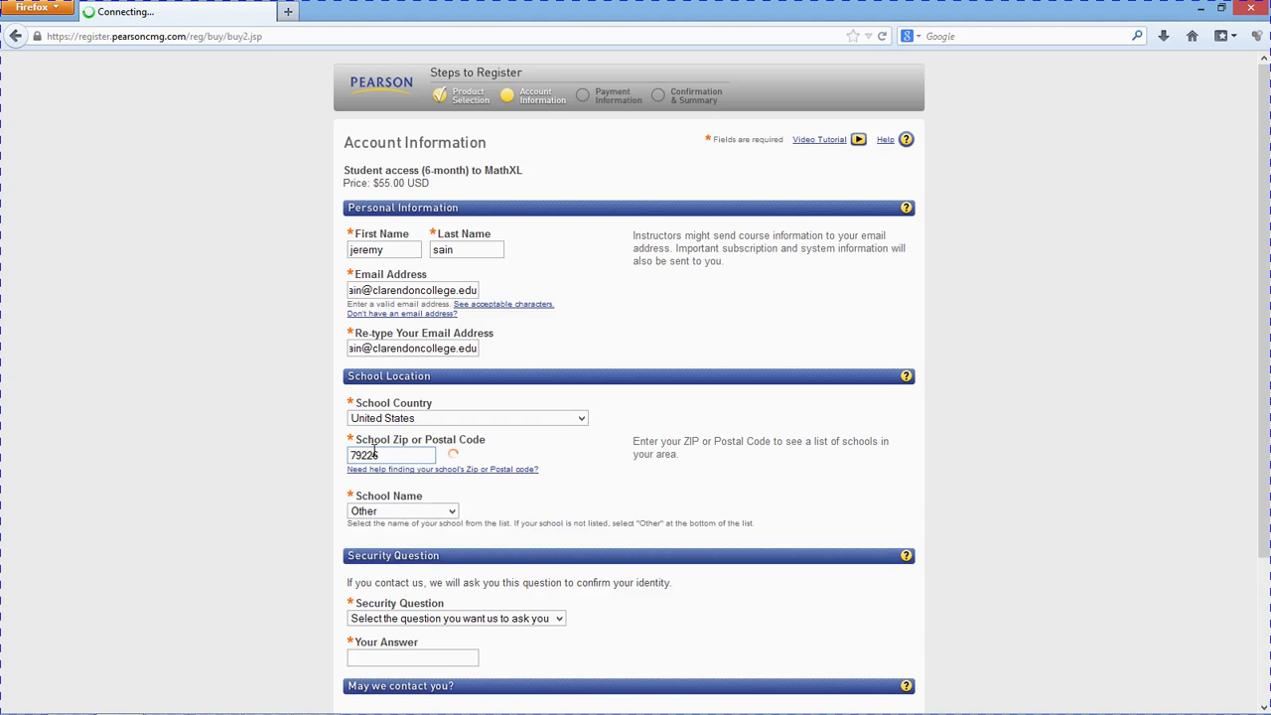
{"action": "left_click", "coordinate": [395, 511]}
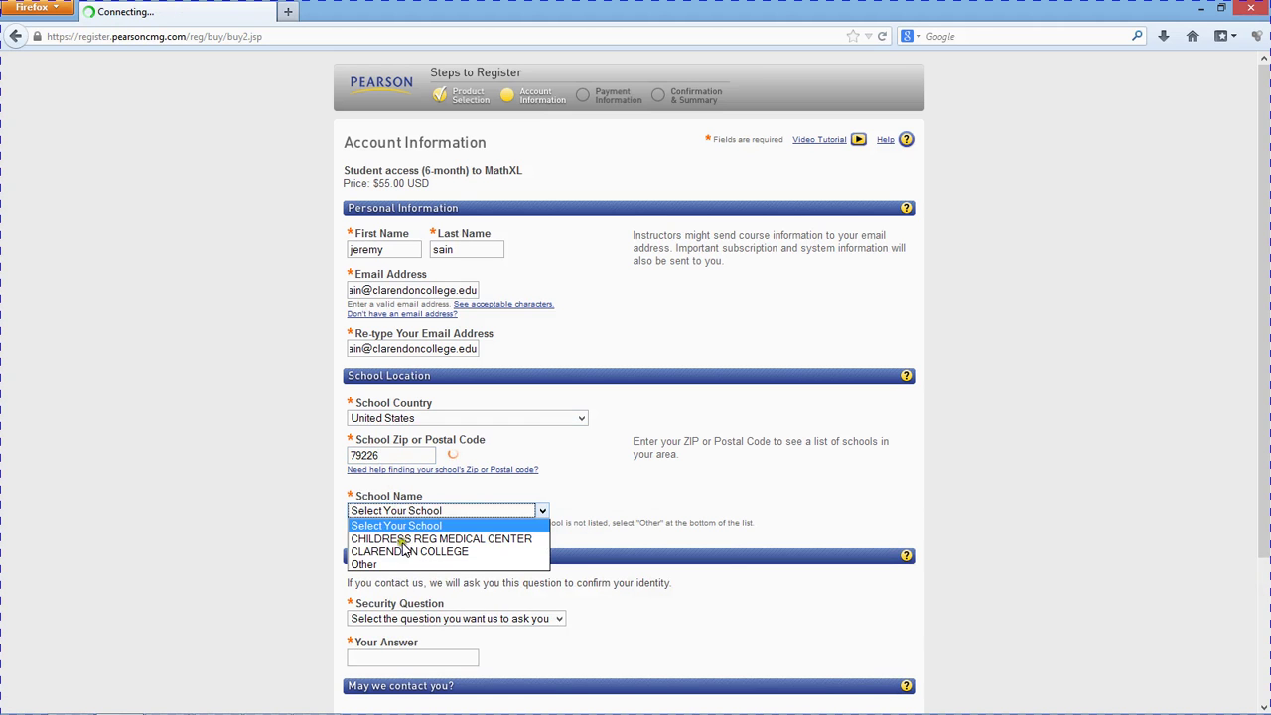
{"action": "left_click", "coordinate": [422, 551]}
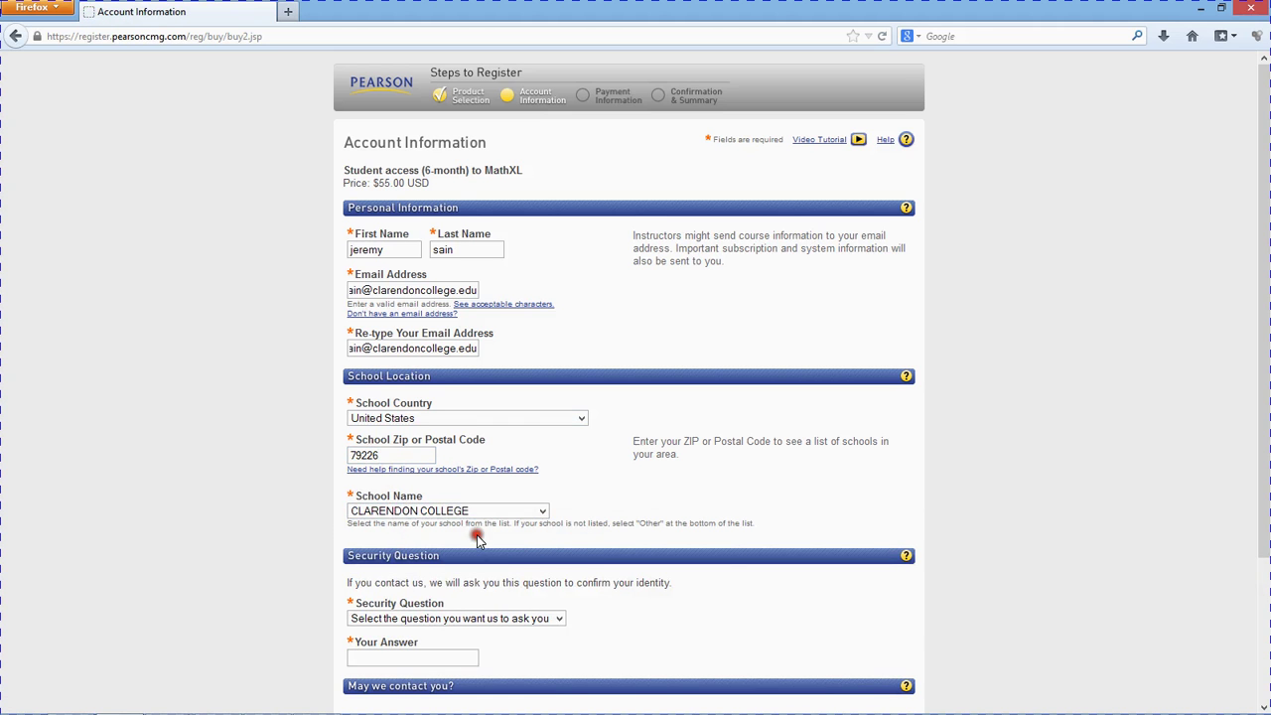
- Pick the mother's year of birth security question and submit the account information
{"action": "scroll", "coordinate": [477, 534], "scroll_direction": "down", "scroll_amount": 2}
{"action": "left_click", "coordinate": [463, 527]}
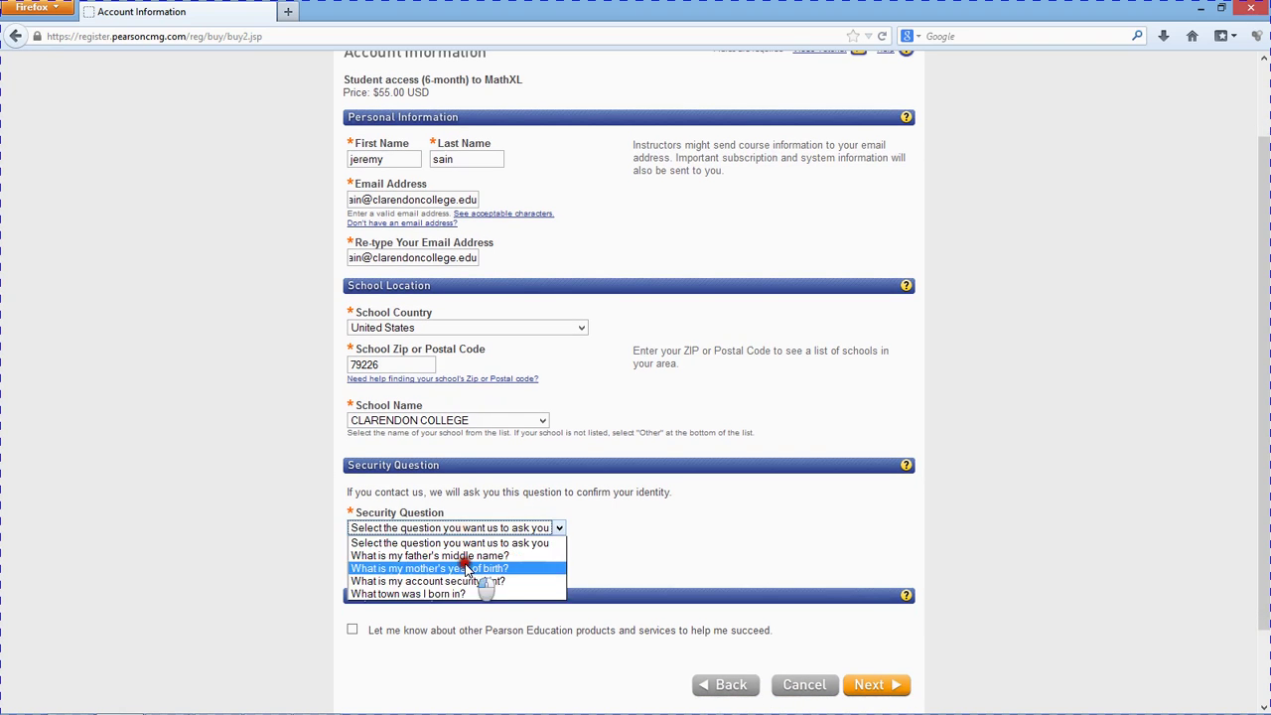
{"action": "left_click", "coordinate": [457, 568]}
{"action": "left_click", "coordinate": [453, 568]}
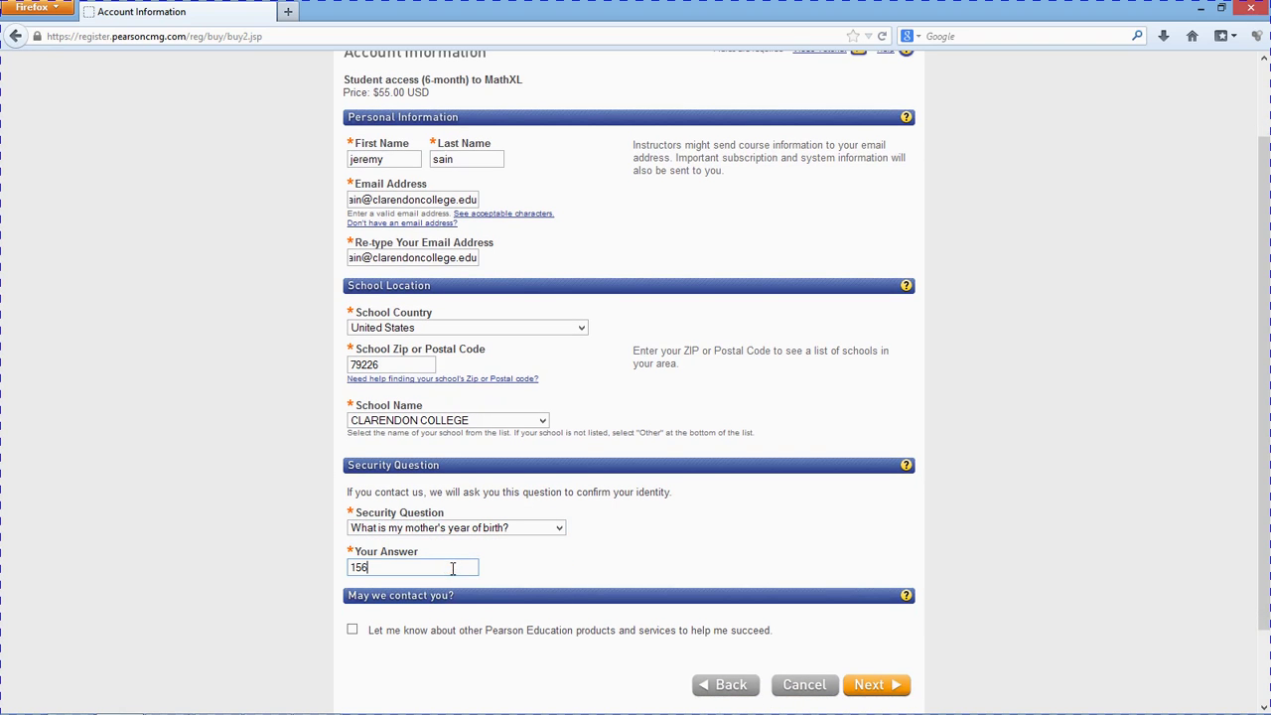
{"action": "left_click", "coordinate": [865, 689]}
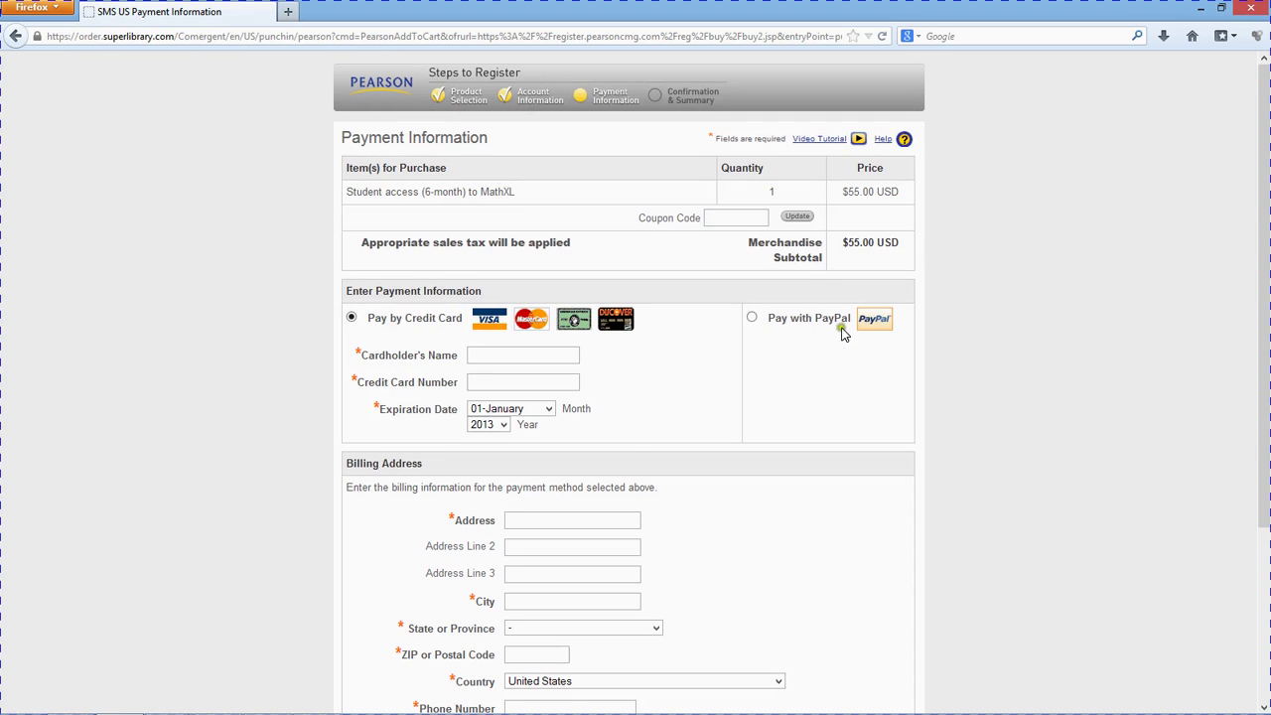
- Cancel the registration from the Payment Information page and confirm the cancellation
{"action": "scroll", "coordinate": [683, 377], "scroll_direction": "down", "scroll_amount": 4}
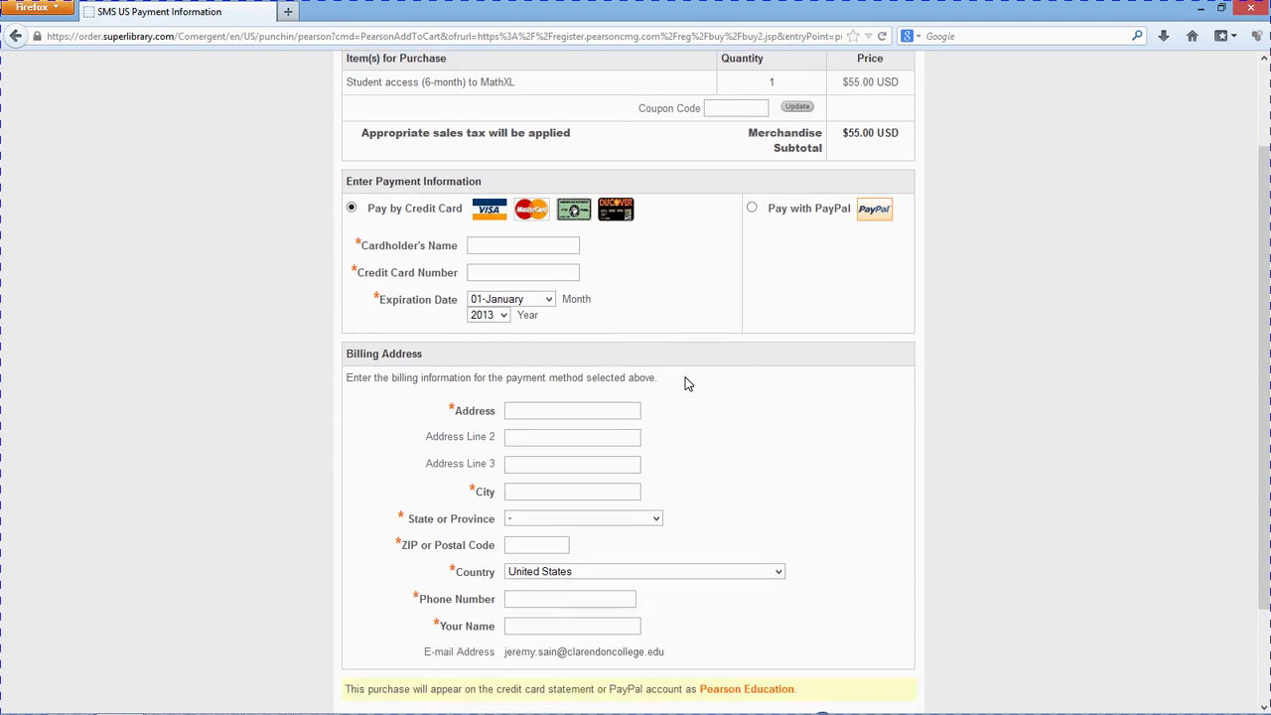
{"action": "left_click", "coordinate": [754, 603]}
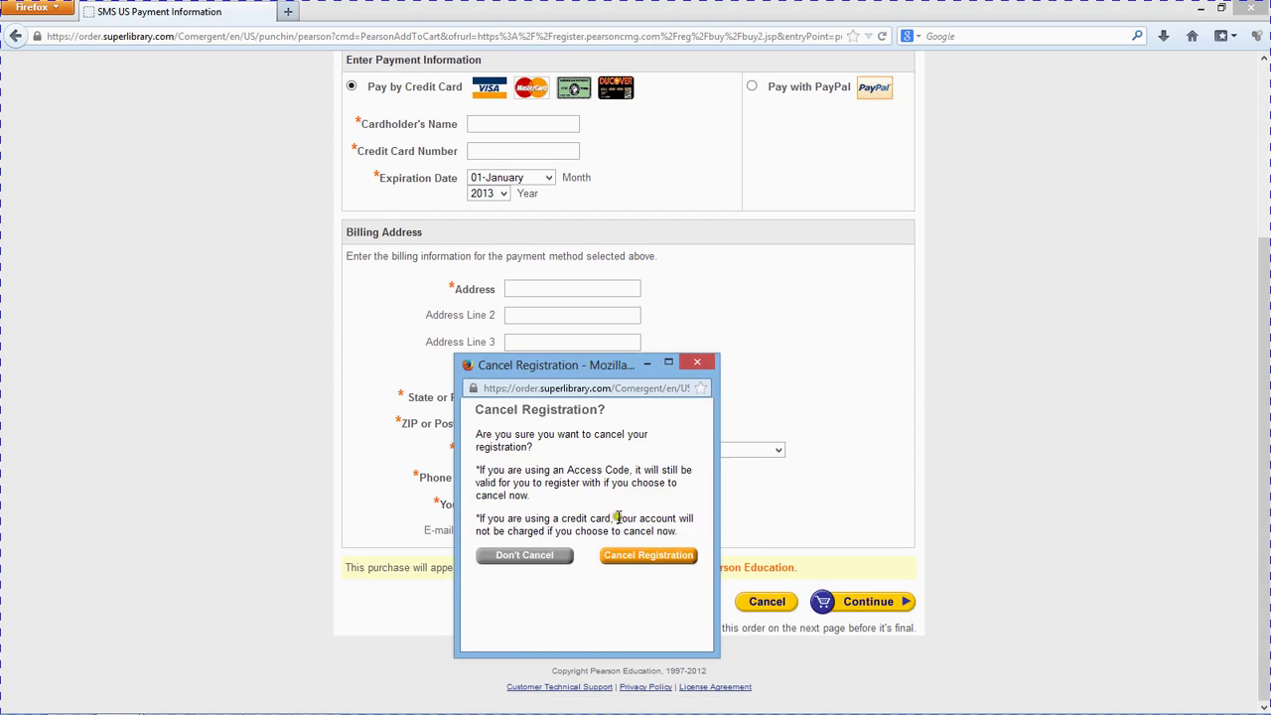
{"action": "left_click", "coordinate": [639, 562]}
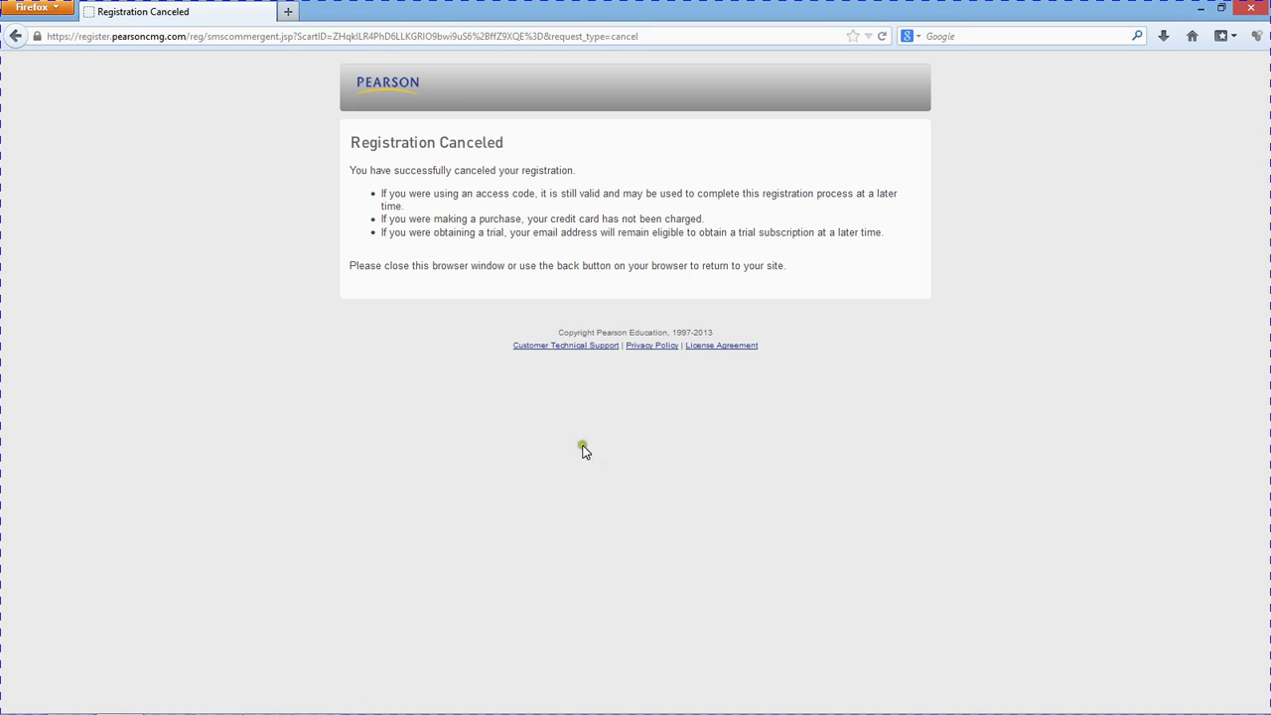
{"action": "left_click", "coordinate": [444, 38]}
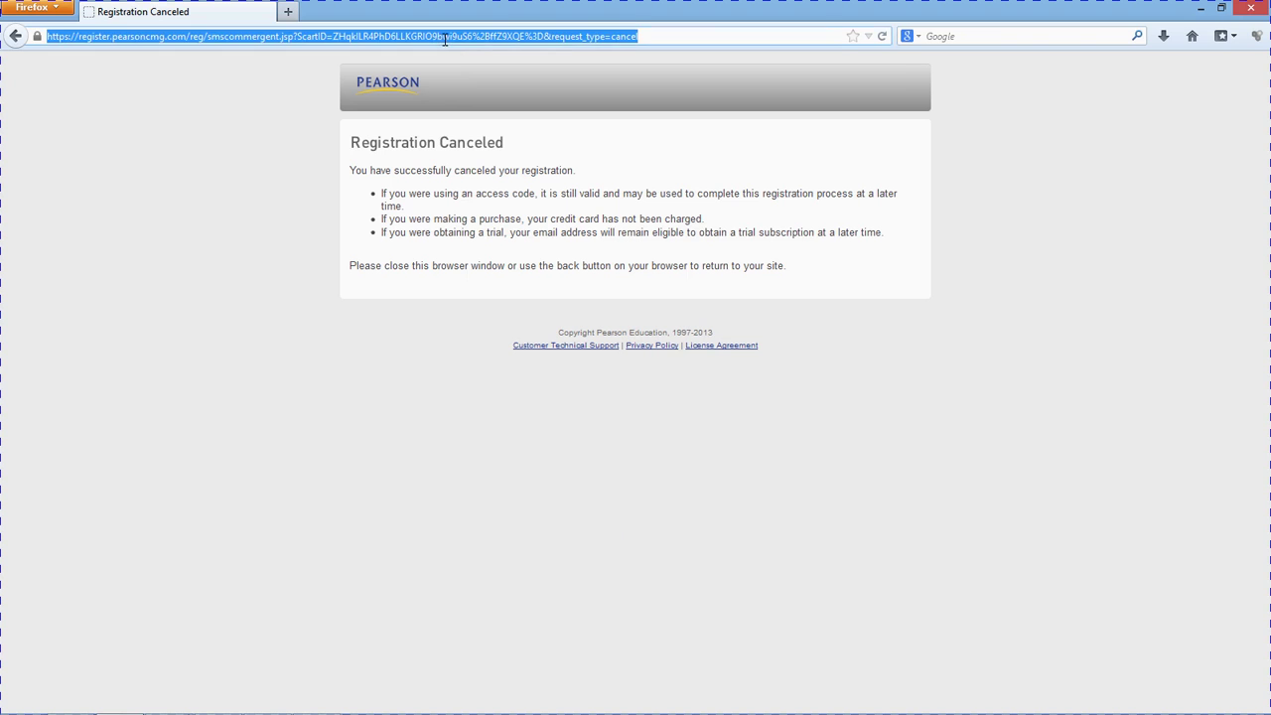
- Go to mathxl.com and sign in with the existing student username and password
{"action": "type", "text": "mathxl.com"}
{"action": "key", "text": "Return"}
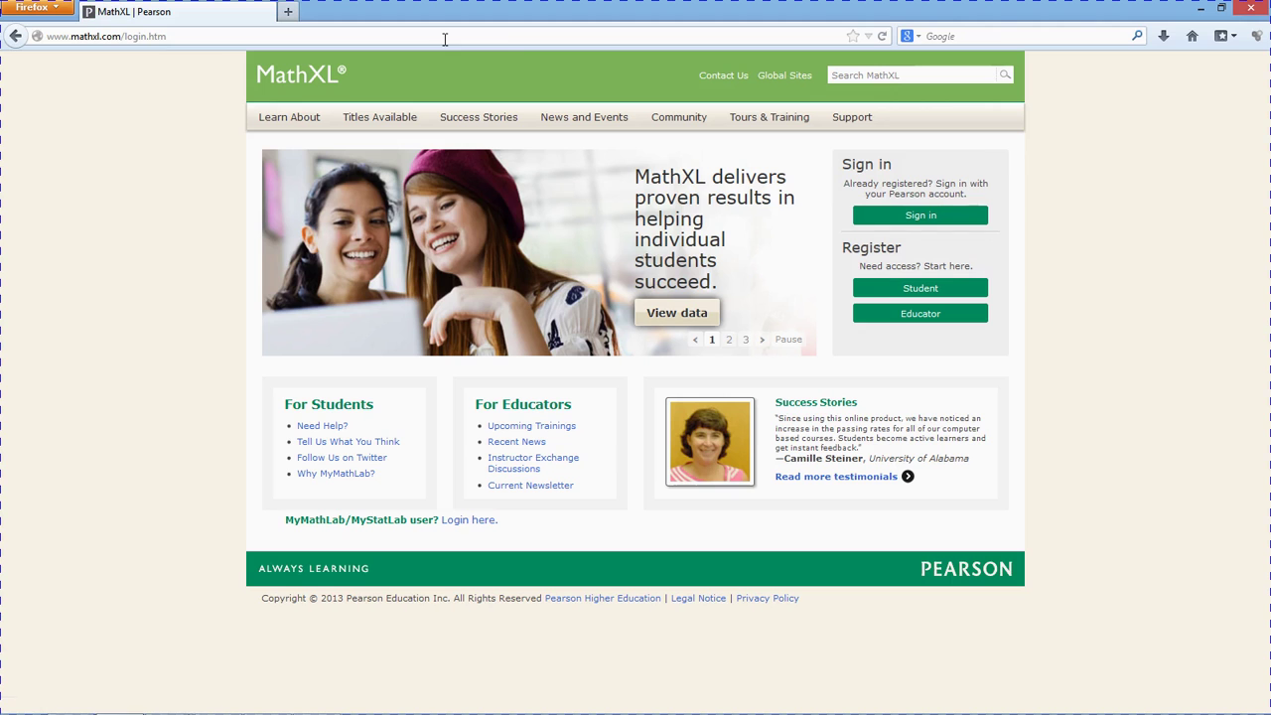
{"action": "left_click", "coordinate": [905, 218]}
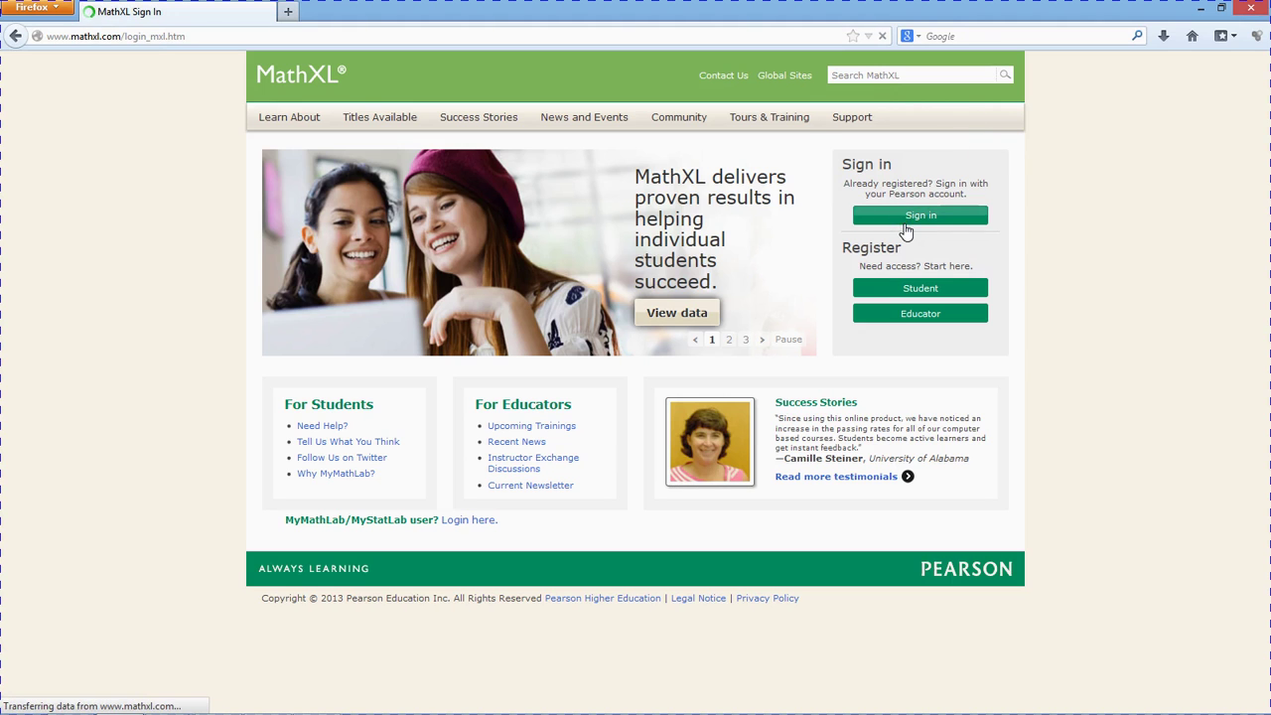
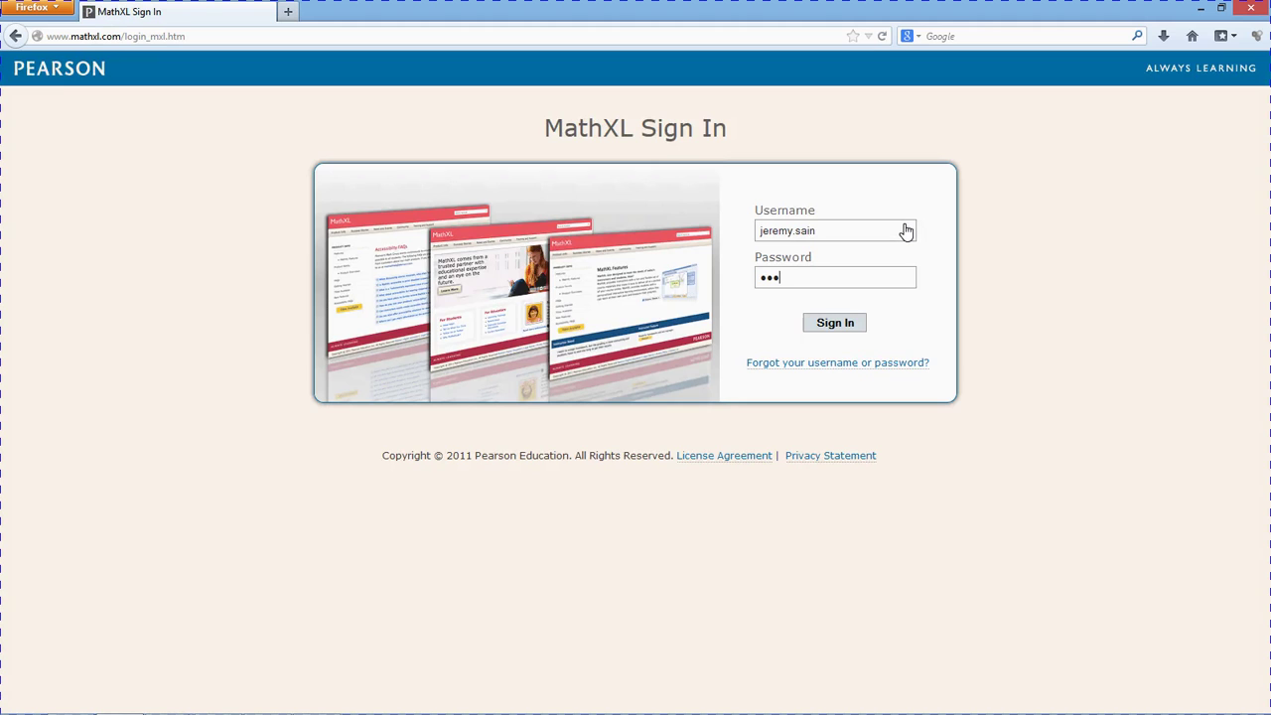
{"action": "type", "text": "••••"}
{"action": "key", "text": "Return"}
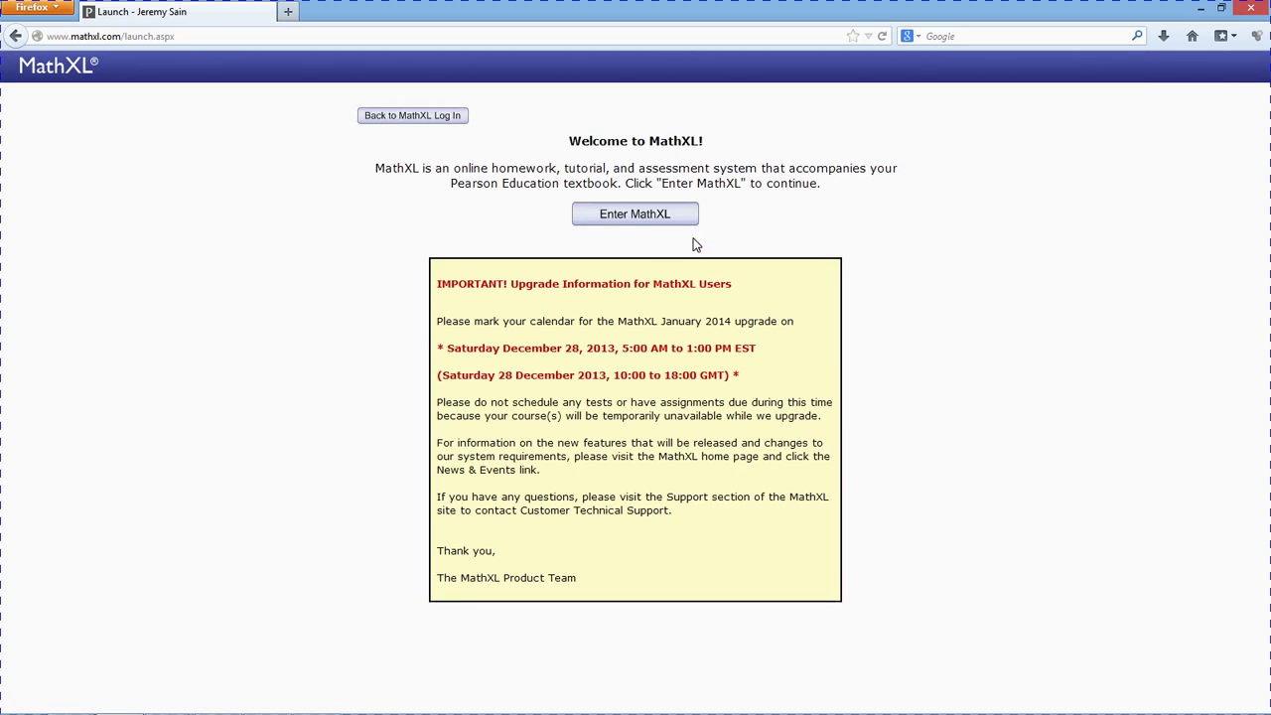
- Enter MathXL, choose Enroll in Course from the user menu, and switch to the single Course ID box
{"action": "left_click", "coordinate": [620, 220]}
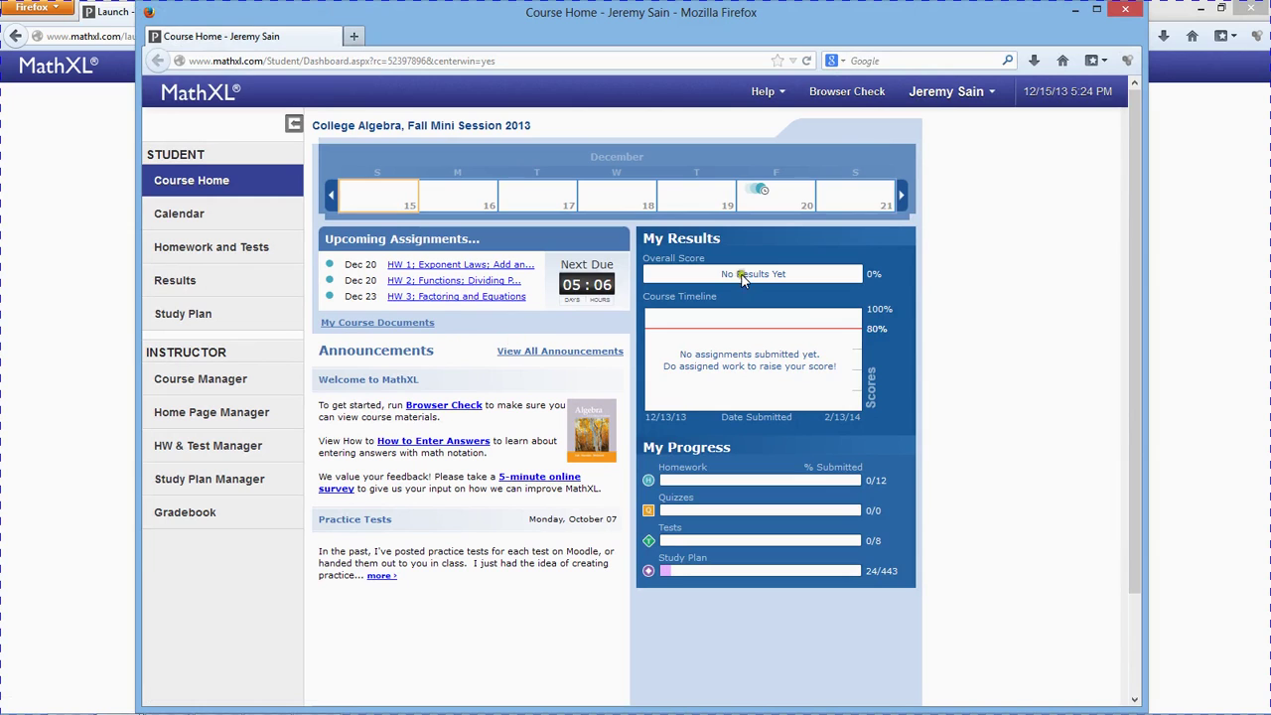
{"action": "left_click", "coordinate": [953, 94]}
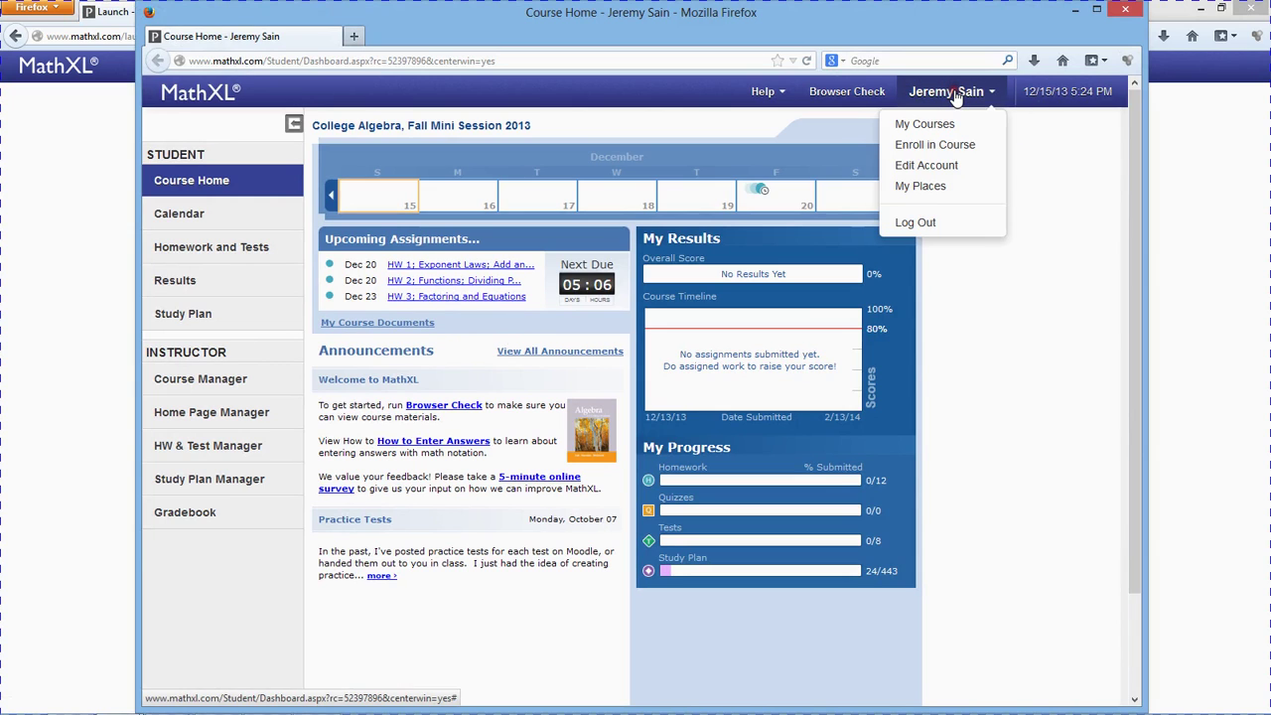
{"action": "left_click", "coordinate": [943, 154]}
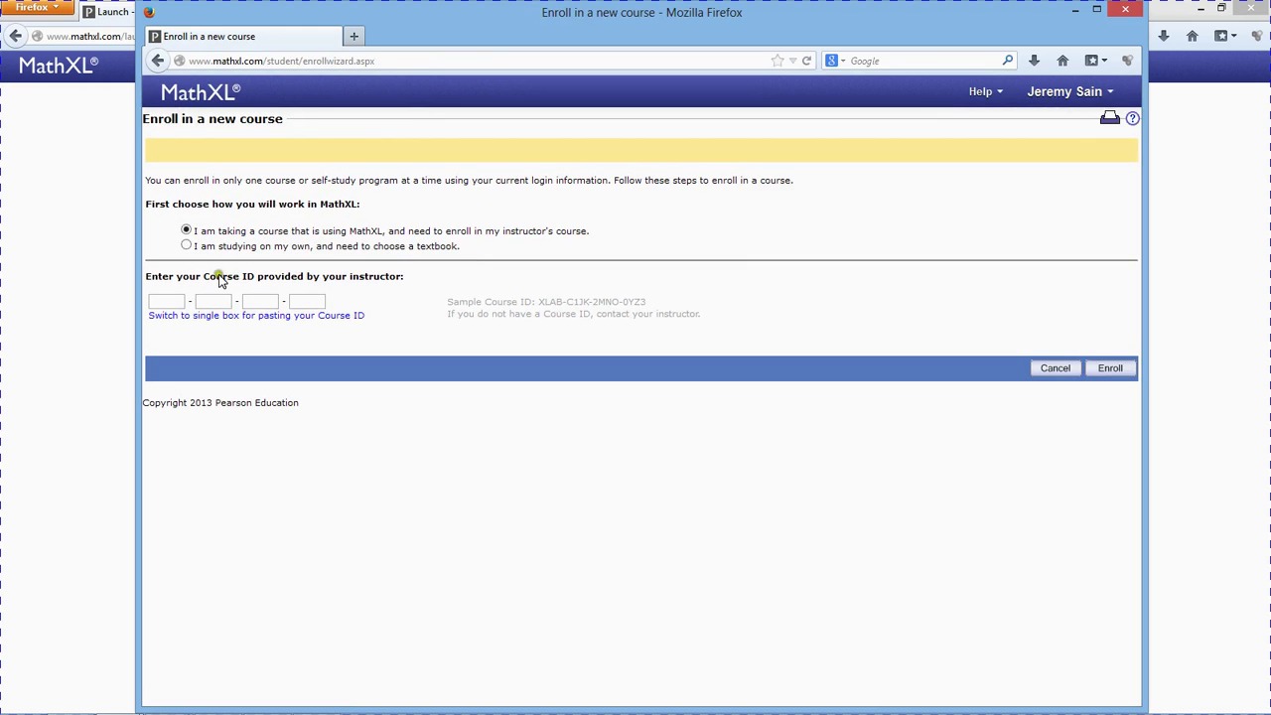
{"action": "left_click", "coordinate": [316, 317]}
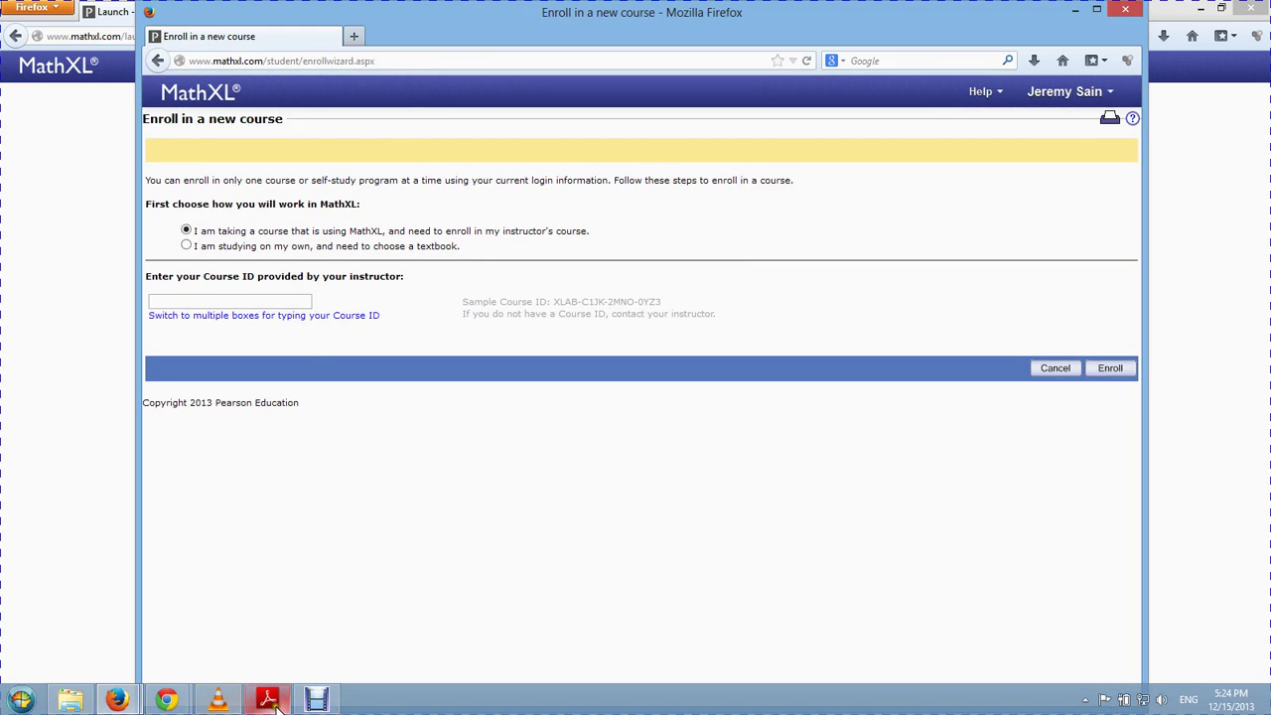
{"action": "left_click", "coordinate": [276, 703]}
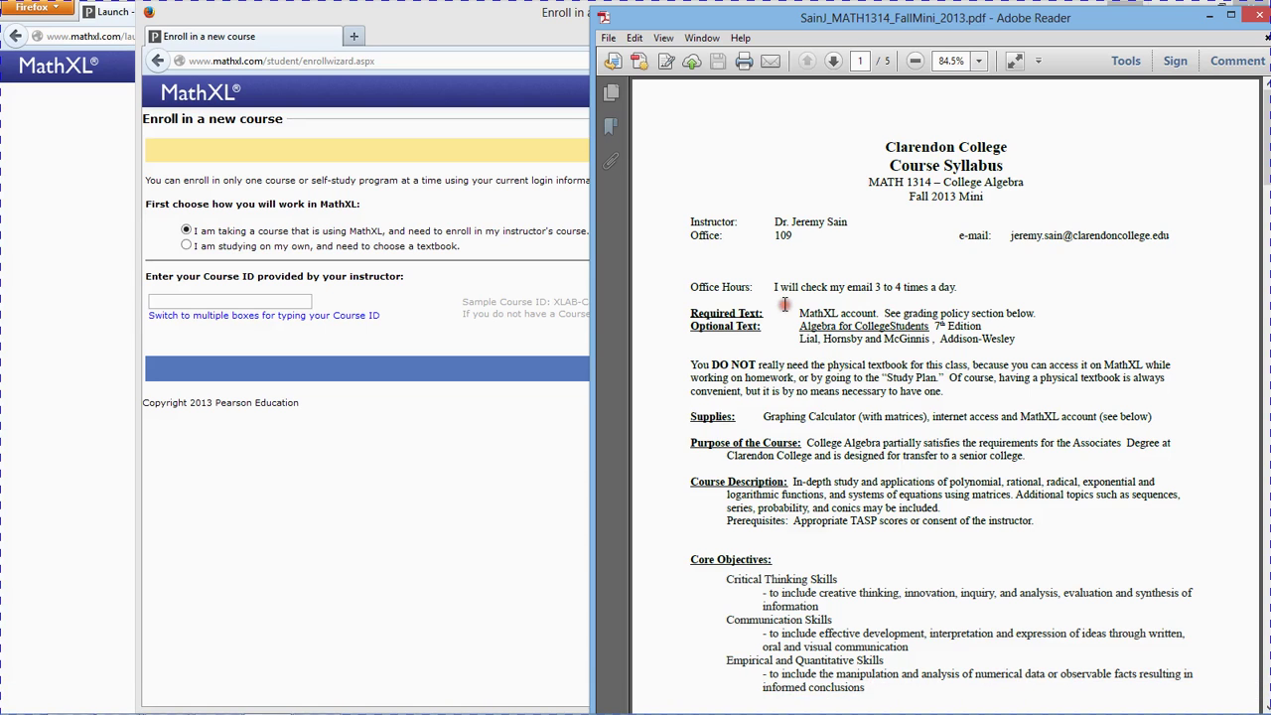
- Copy the course ID from page 2 of the syllabus and paste it into the Course ID box
{"action": "scroll", "coordinate": [785, 304], "scroll_direction": "down", "scroll_amount": 10}
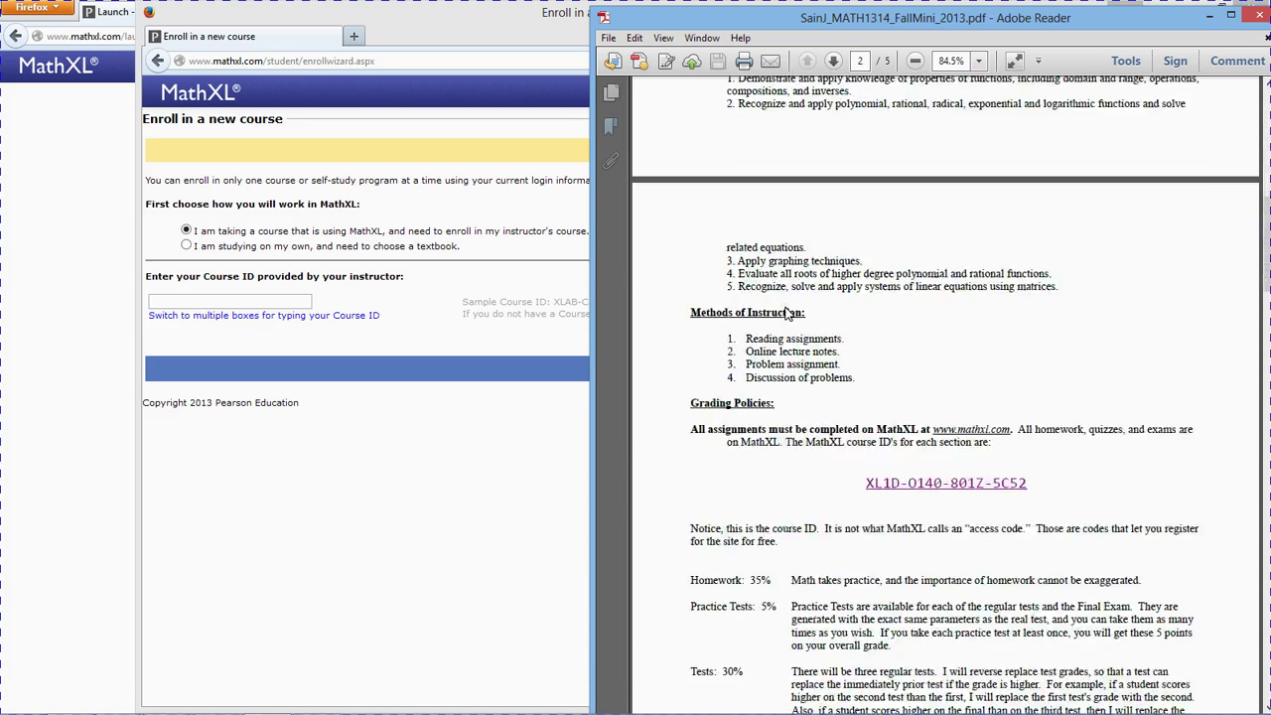
{"action": "scroll", "coordinate": [785, 312], "scroll_direction": "down", "scroll_amount": 3}
{"action": "left_click_drag", "start_coordinate": [1034, 360], "coordinate": [866, 355]}
{"action": "key", "text": "ctrl+c"}
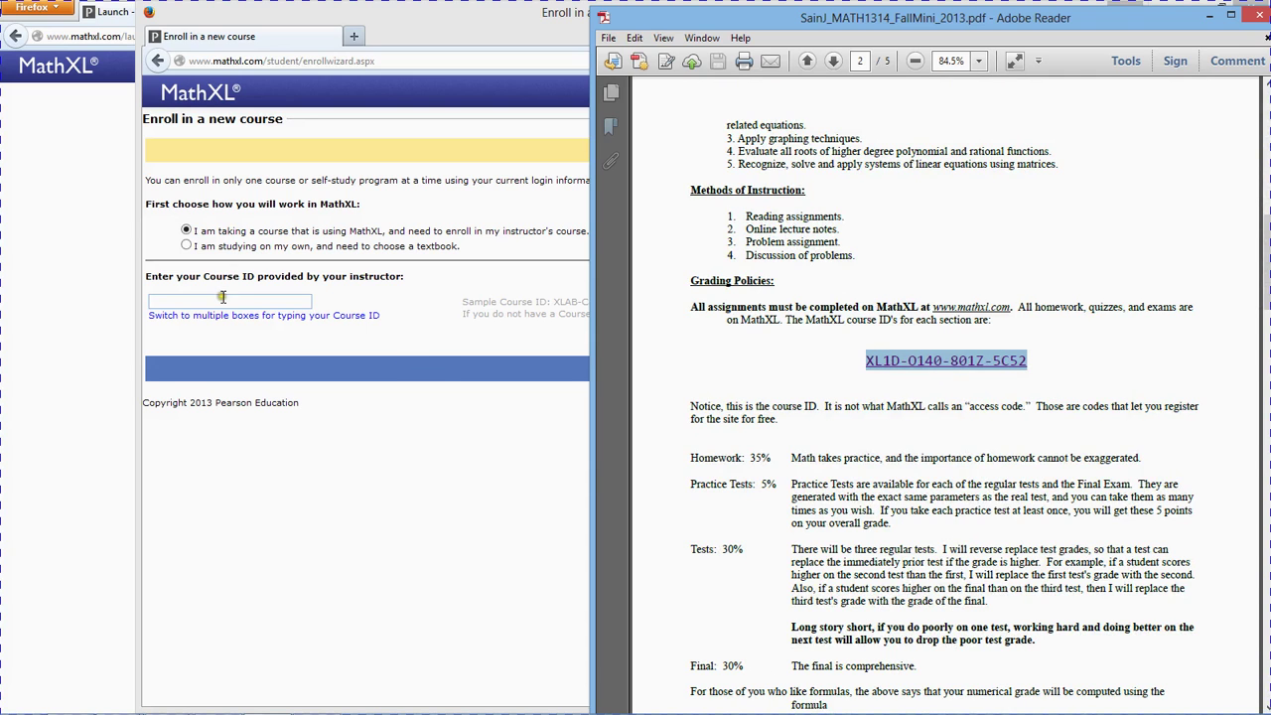
{"action": "left_click", "coordinate": [223, 300]}
{"action": "key", "text": "ctrl+v"}
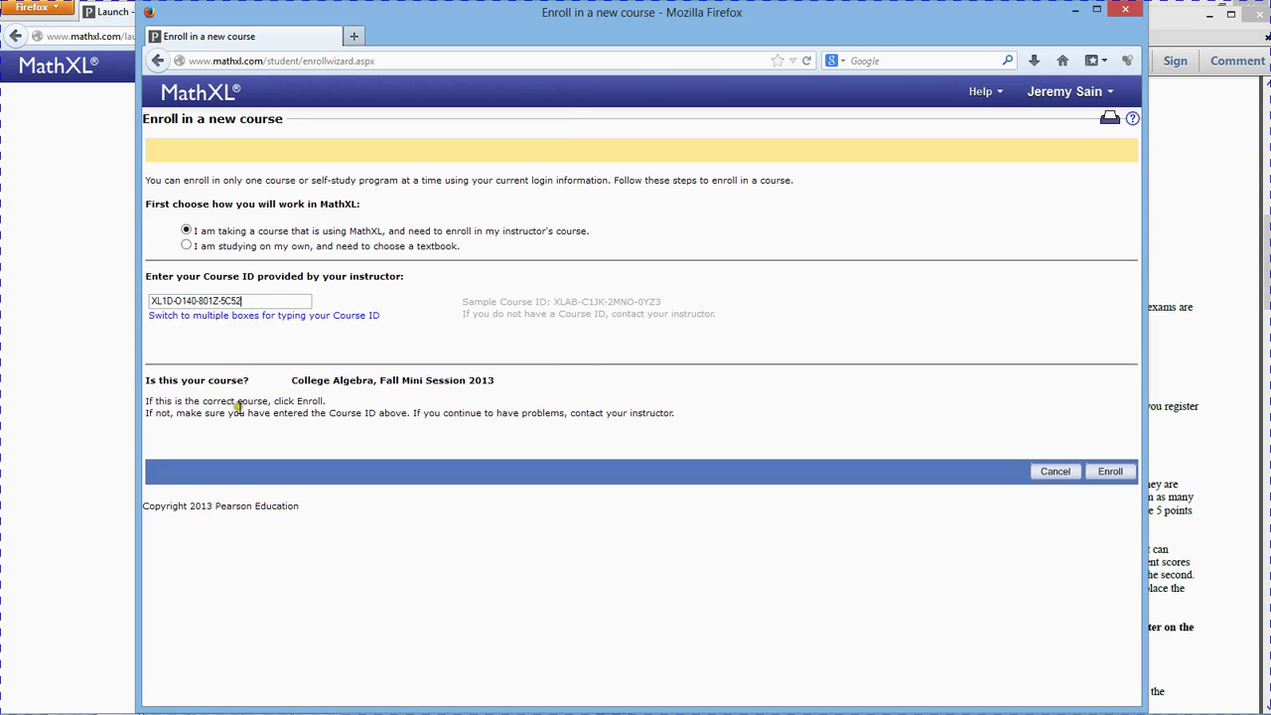